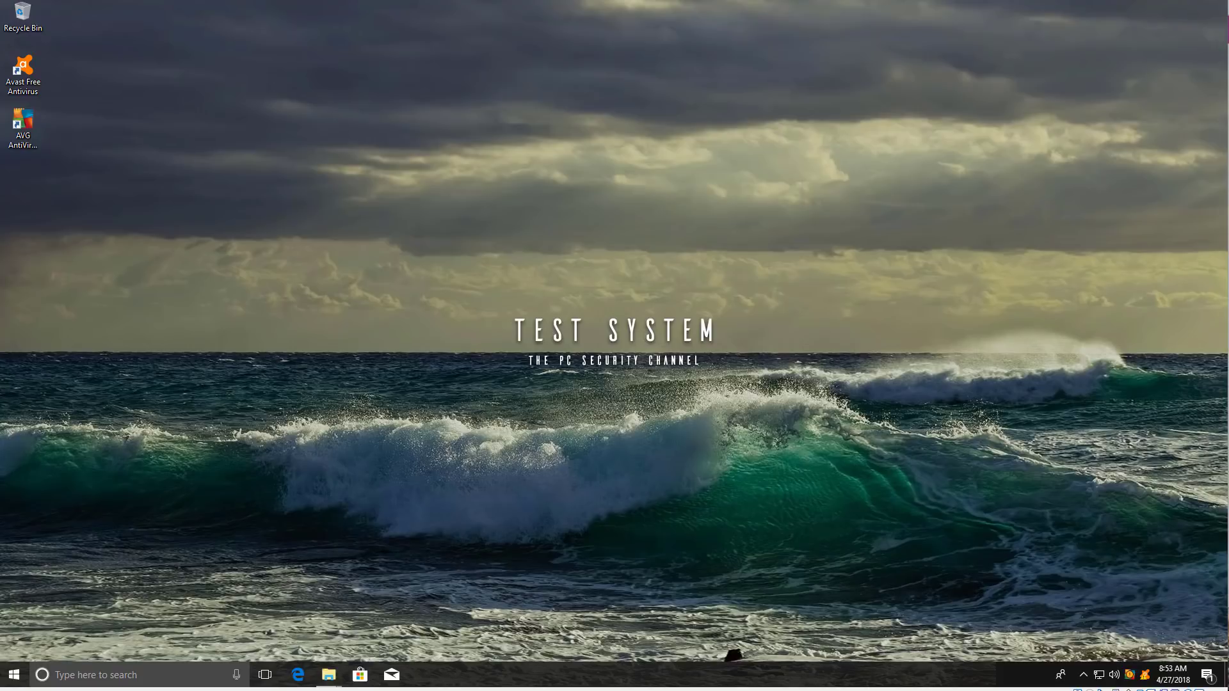
Restore the AVG Antivirus and Avast folder windows side by side from the taskbar
{"action": "mouse_move", "coordinate": [326, 673]}
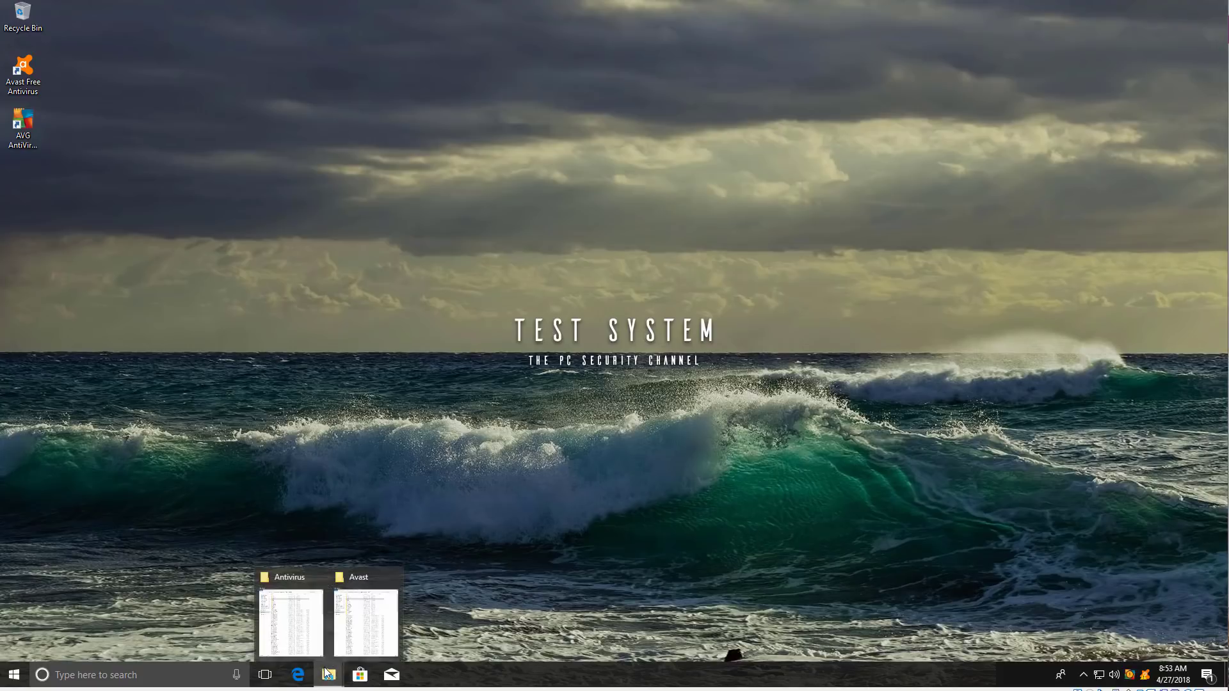
{"action": "left_click", "coordinate": [290, 625]}
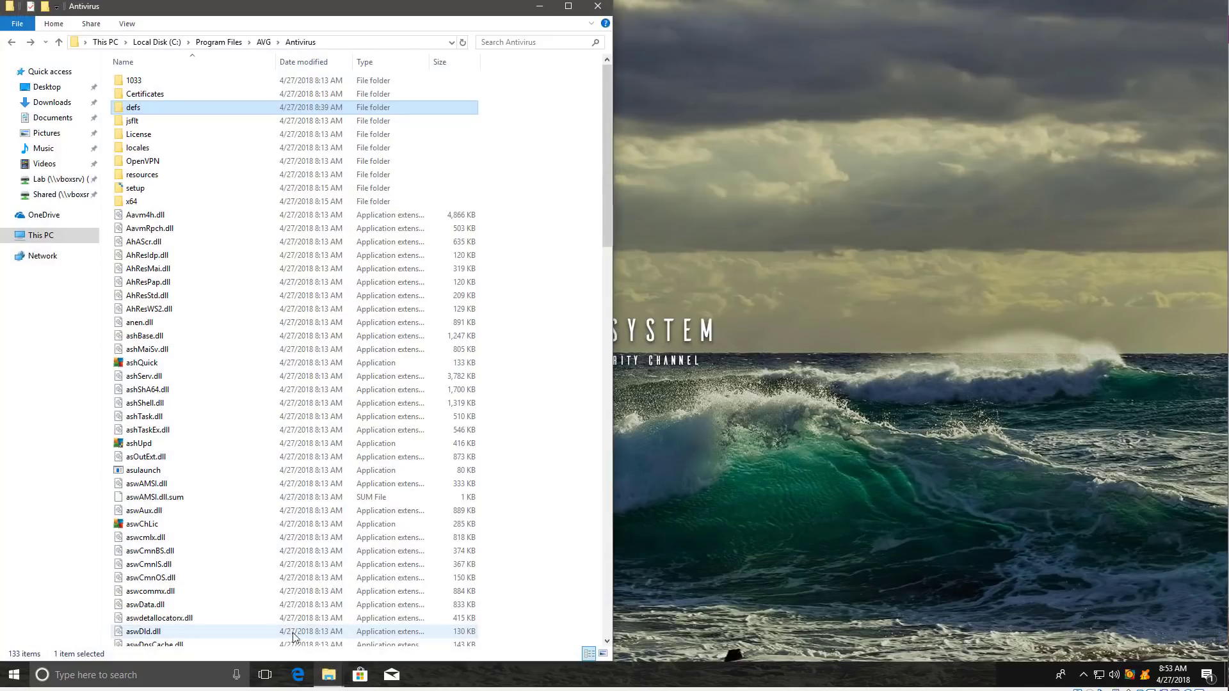
{"action": "mouse_move", "coordinate": [326, 677]}
{"action": "left_click", "coordinate": [362, 630]}
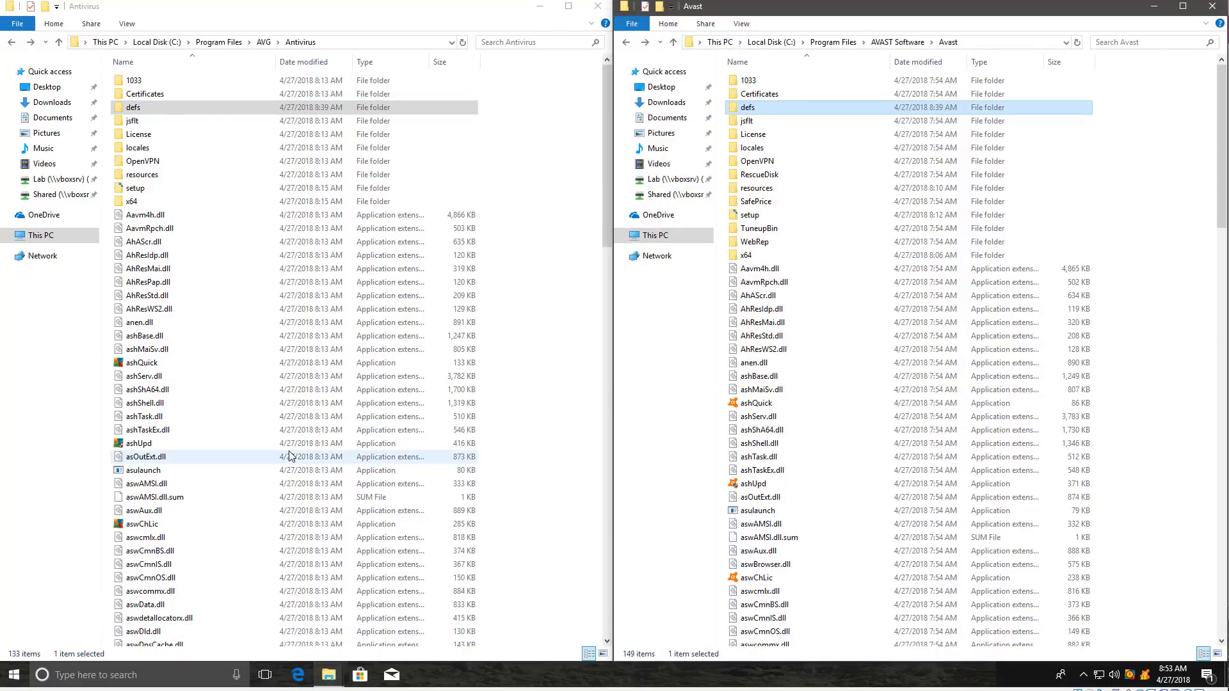
Browse into the defs and 18042505 folders in both the AVG and Avast windows
{"action": "left_click", "coordinate": [231, 82]}
{"action": "left_click", "coordinate": [768, 82]}
{"action": "left_click", "coordinate": [217, 87]}
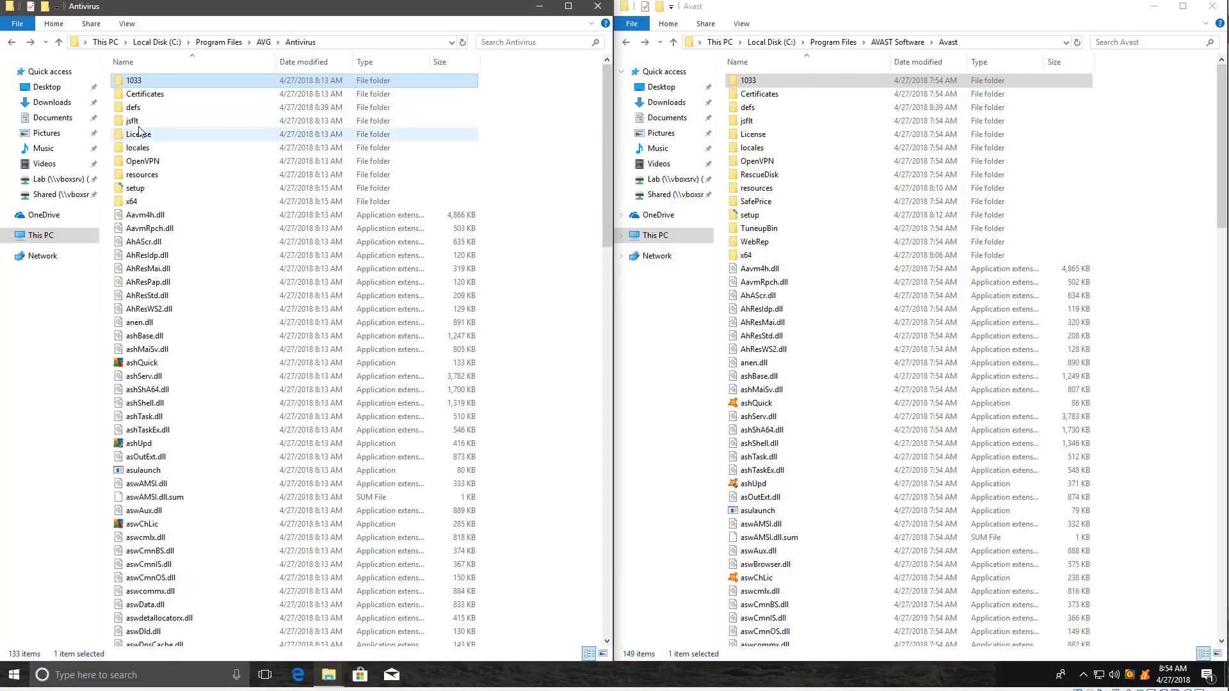
{"action": "double_click", "coordinate": [136, 107]}
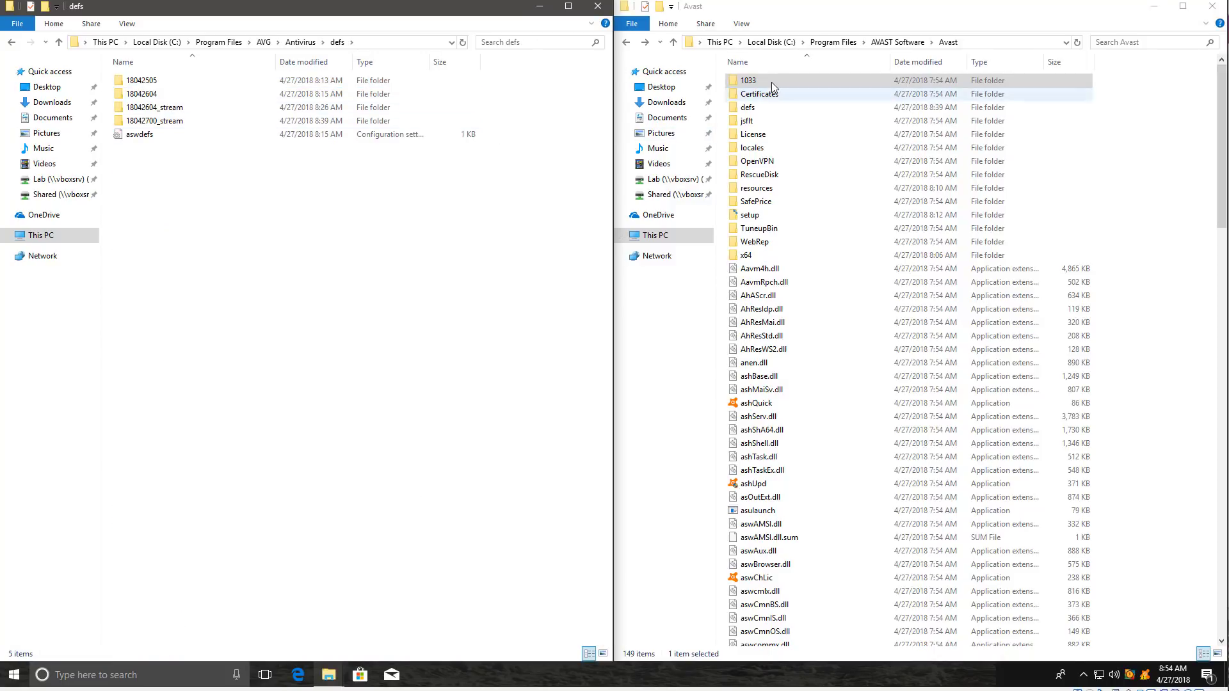
{"action": "double_click", "coordinate": [755, 108]}
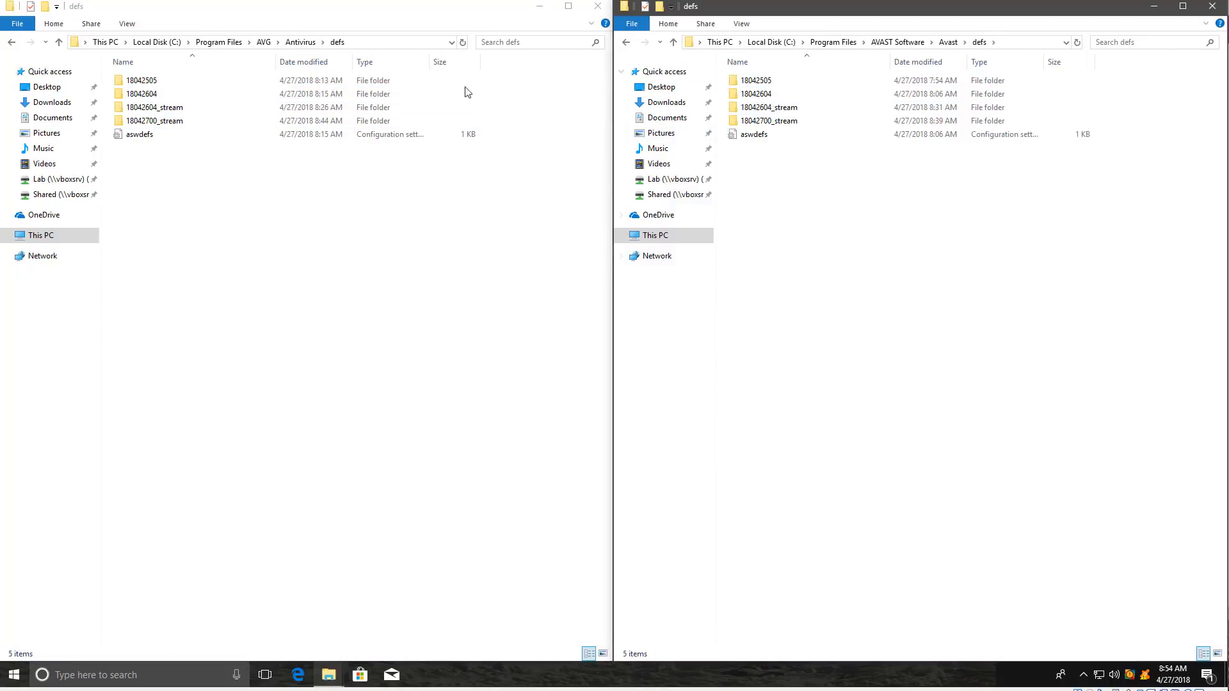
{"action": "left_click", "coordinate": [185, 82]}
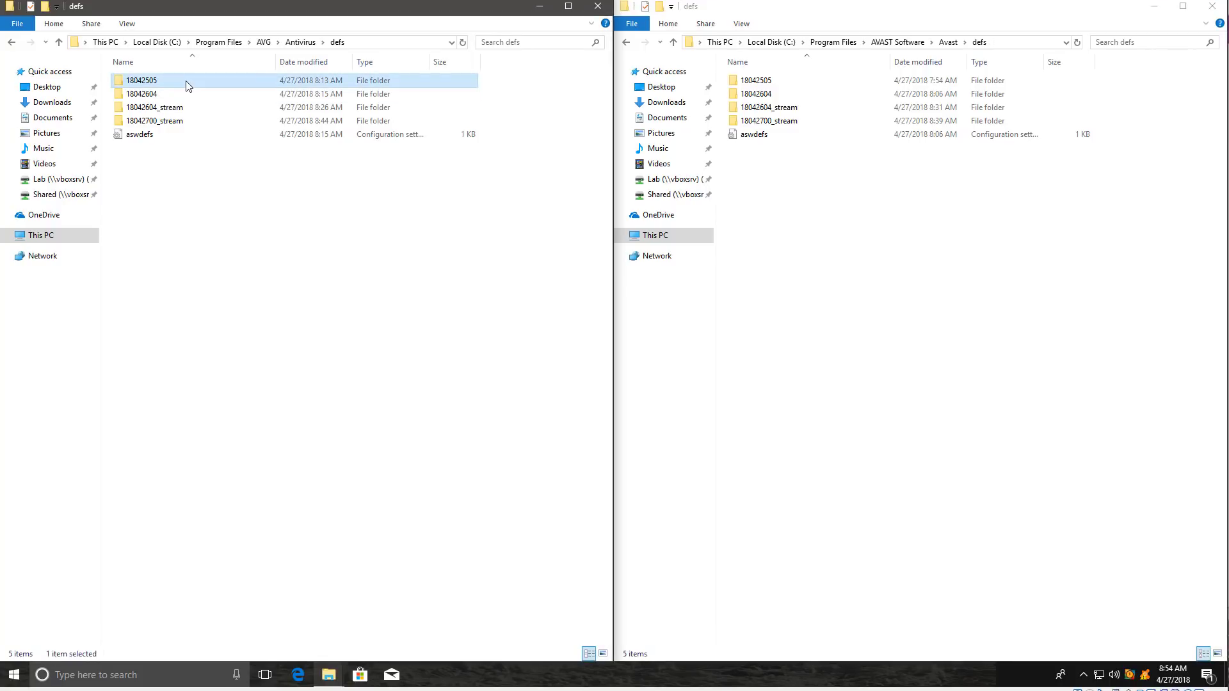
{"action": "double_click", "coordinate": [231, 87]}
{"action": "double_click", "coordinate": [745, 81]}
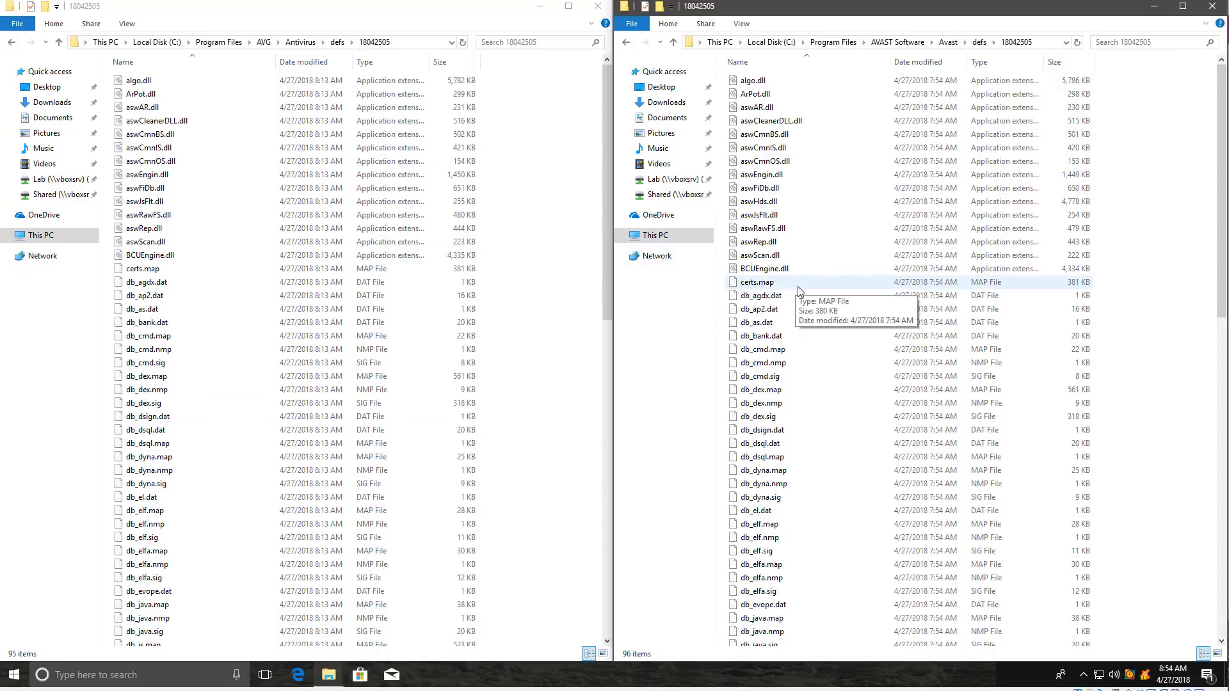
Navigate both windows back up to the AVG Antivirus and Avast program folders
{"action": "left_click", "coordinate": [214, 280]}
{"action": "key", "text": "alt+Left"}
{"action": "left_click", "coordinate": [818, 291]}
{"action": "key", "text": "alt+Left"}
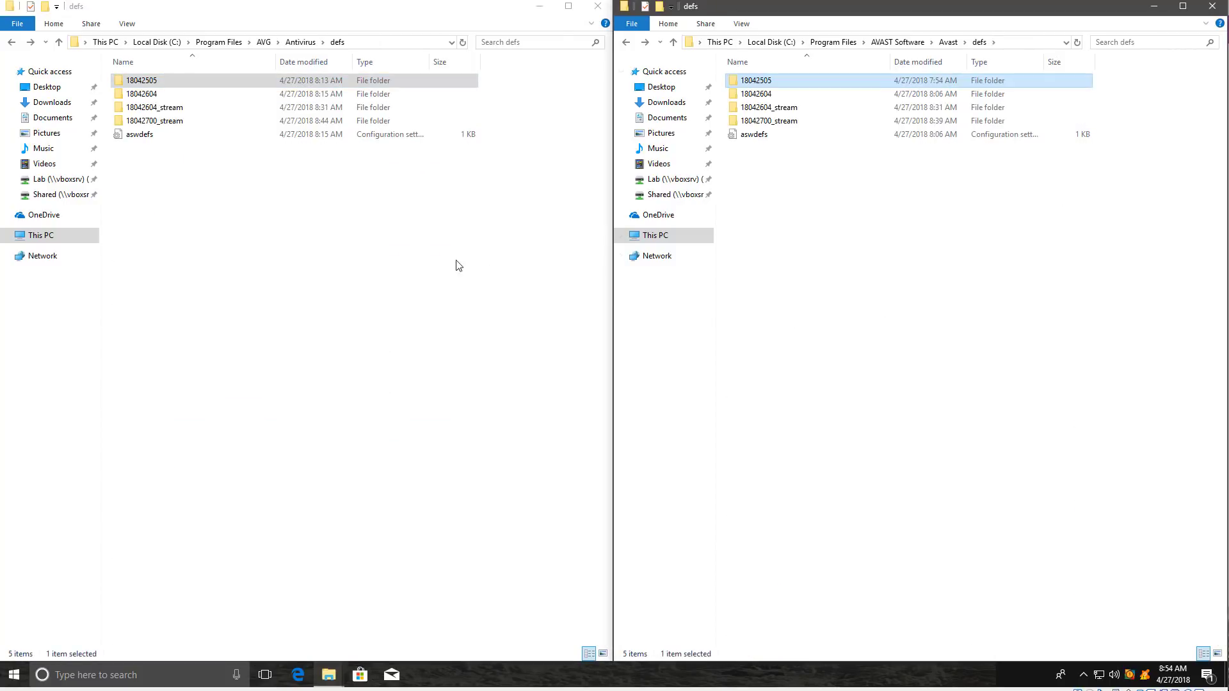
{"action": "left_click", "coordinate": [452, 263]}
{"action": "key", "text": "alt+Left"}
{"action": "left_click", "coordinate": [845, 419]}
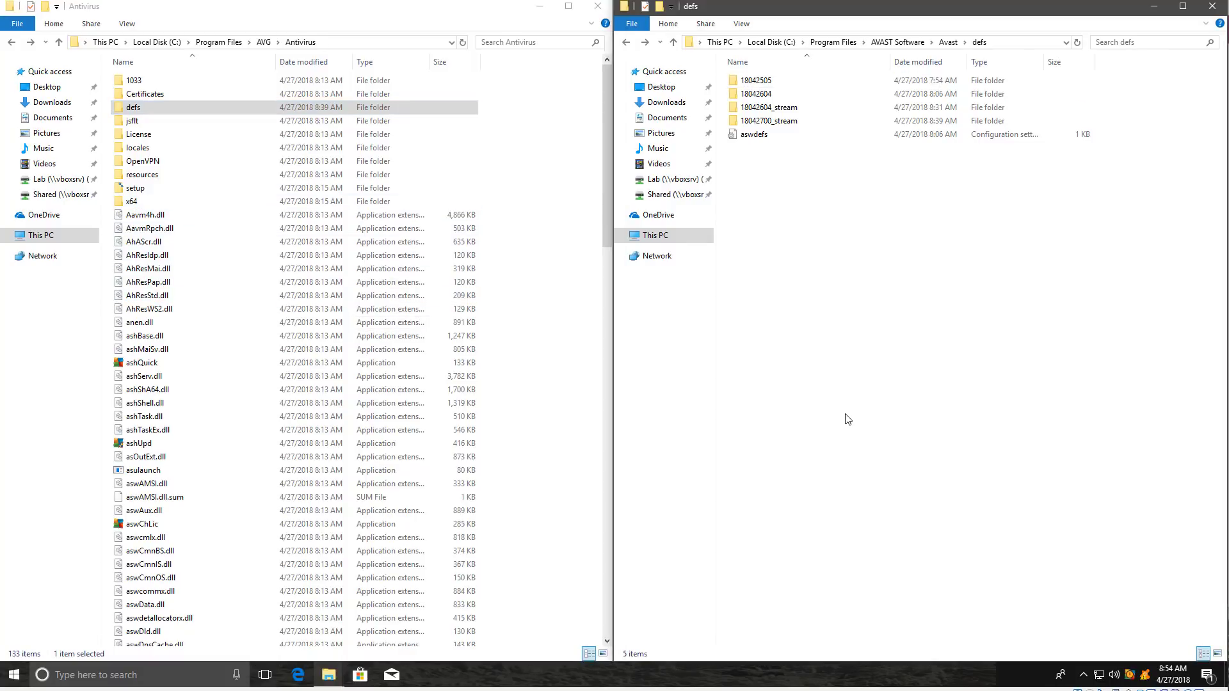
{"action": "key", "text": "alt+Left"}
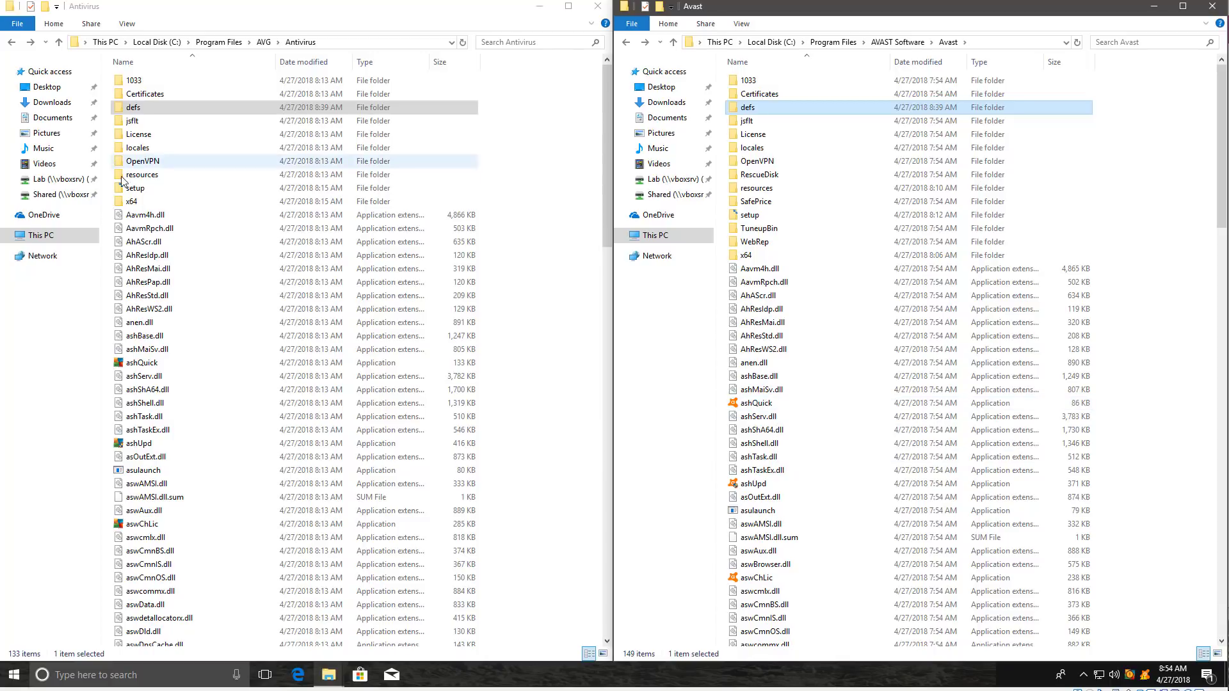
Compare the AVG and Avast resources folders, then return AVG to its program folder and close it
{"action": "double_click", "coordinate": [151, 174]}
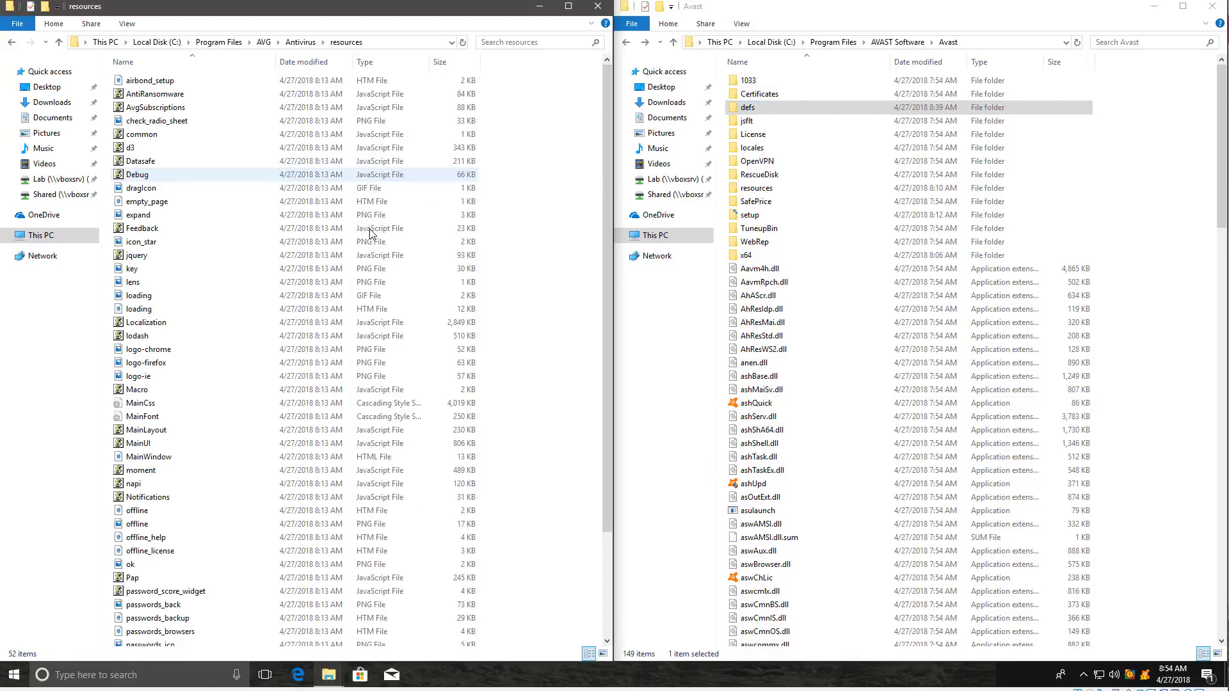
{"action": "double_click", "coordinate": [759, 189]}
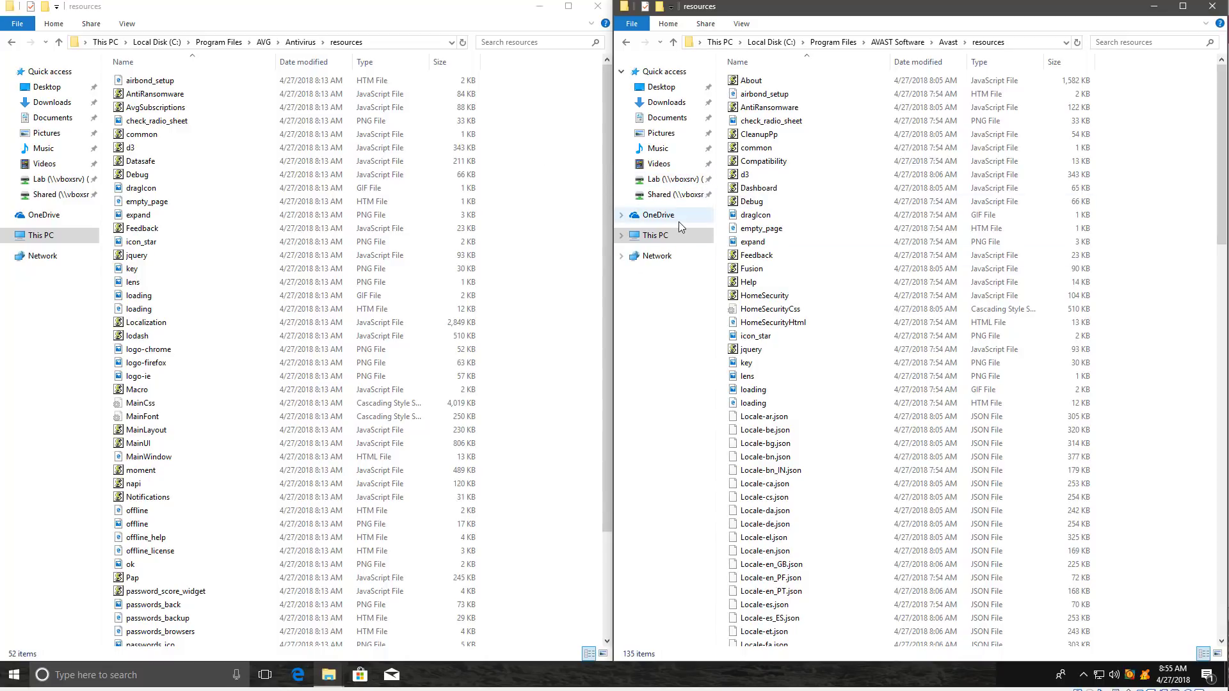
{"action": "left_click", "coordinate": [516, 230]}
{"action": "key", "text": "BackSpace"}
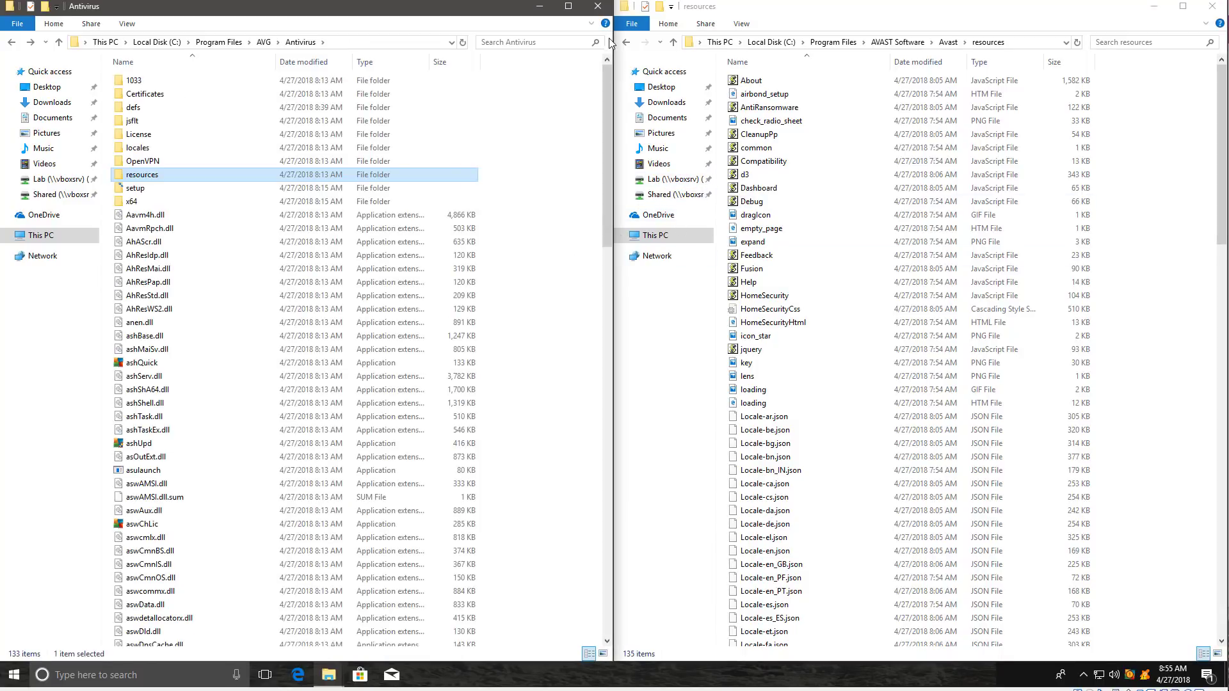
{"action": "left_click", "coordinate": [598, 6]}
Close the Avast folder, open Avast's General settings, and launch AVG AntiVirus Free
{"action": "left_click", "coordinate": [1211, 5]}
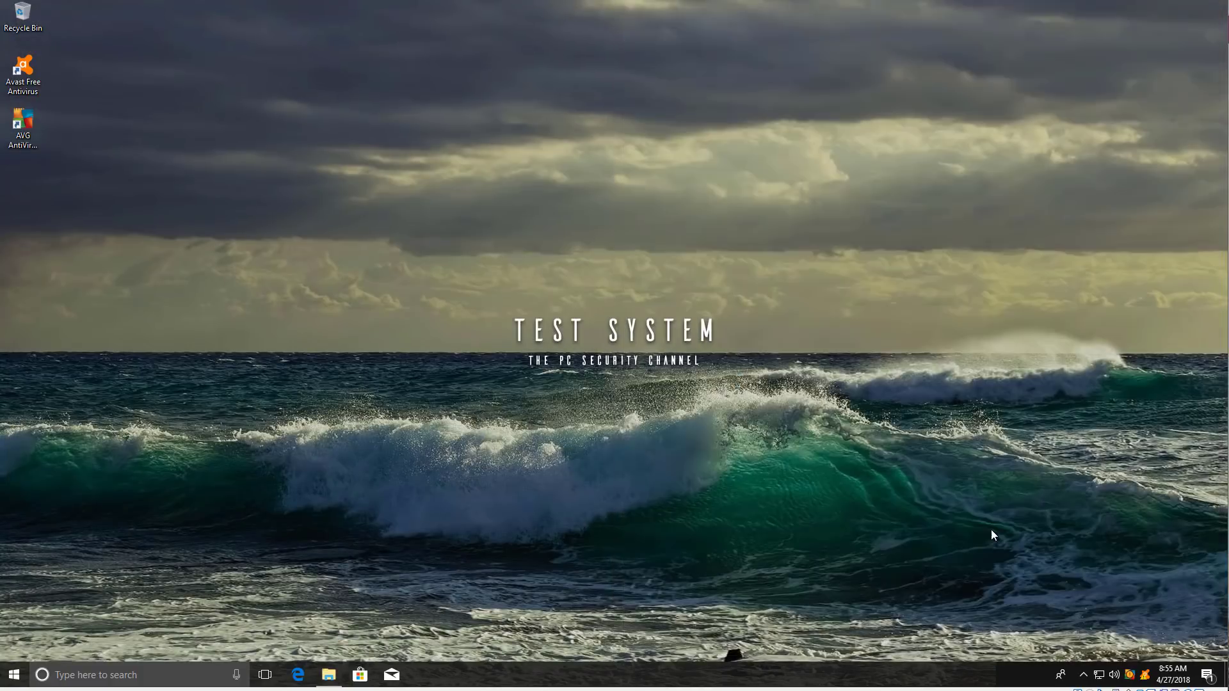
{"action": "left_click", "coordinate": [1145, 675]}
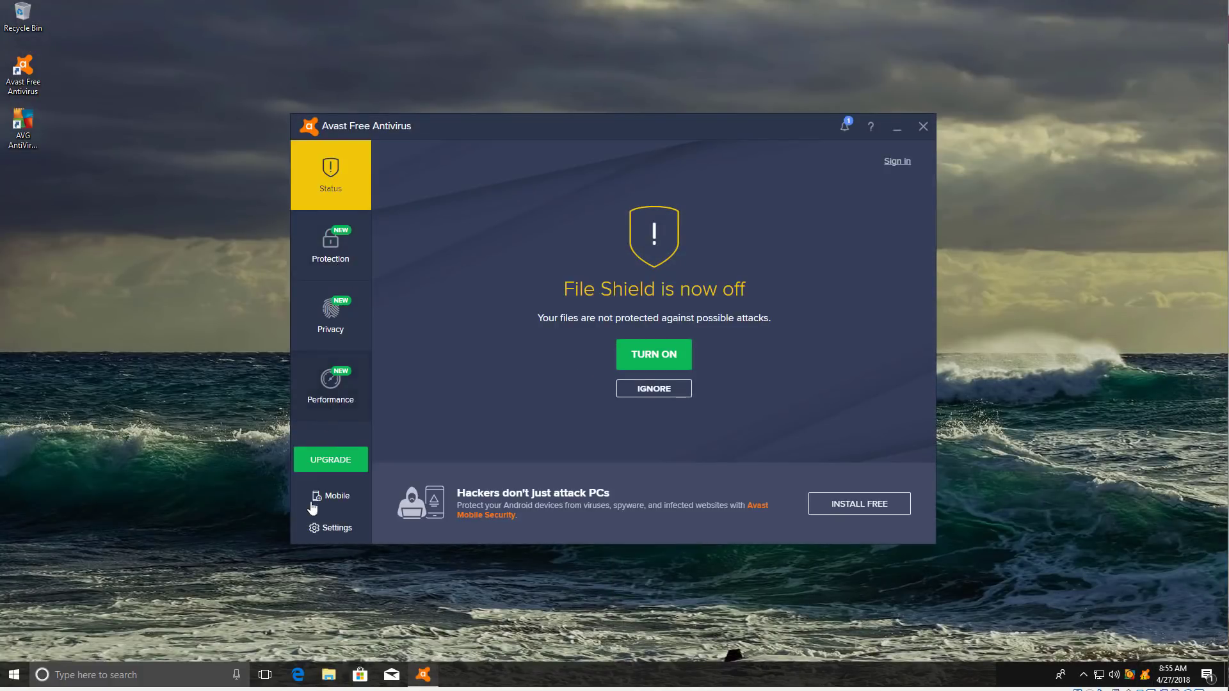
{"action": "left_click", "coordinate": [322, 529]}
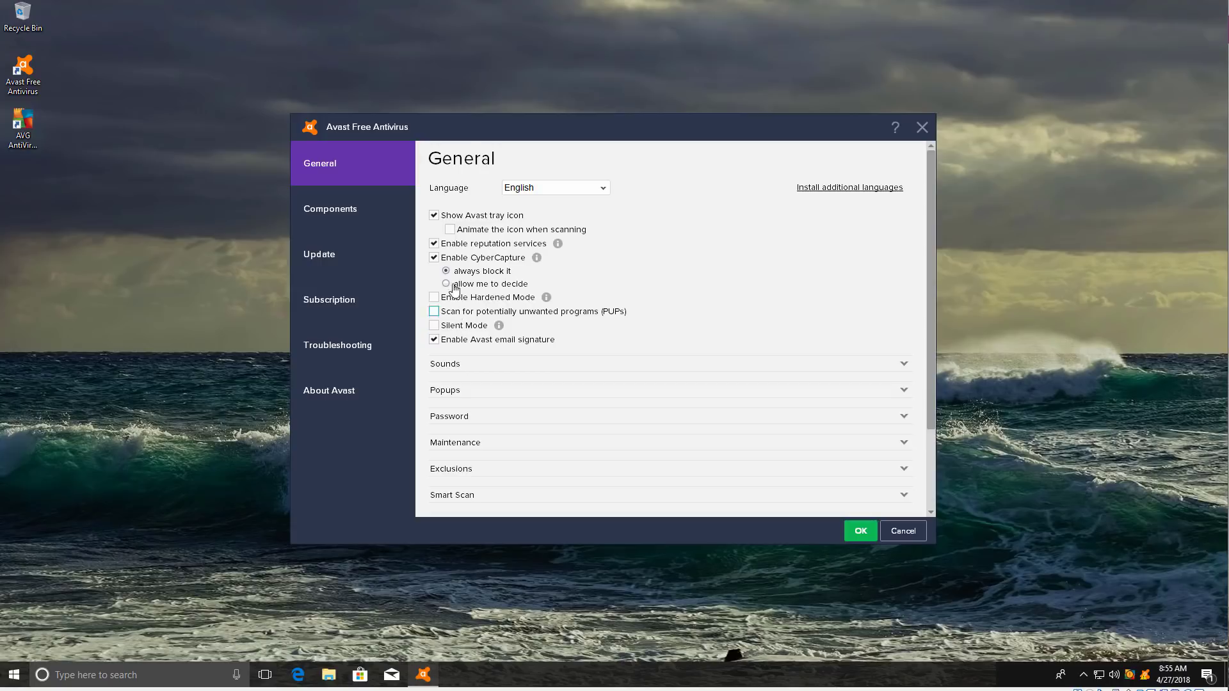
{"action": "left_click", "coordinate": [1130, 674]}
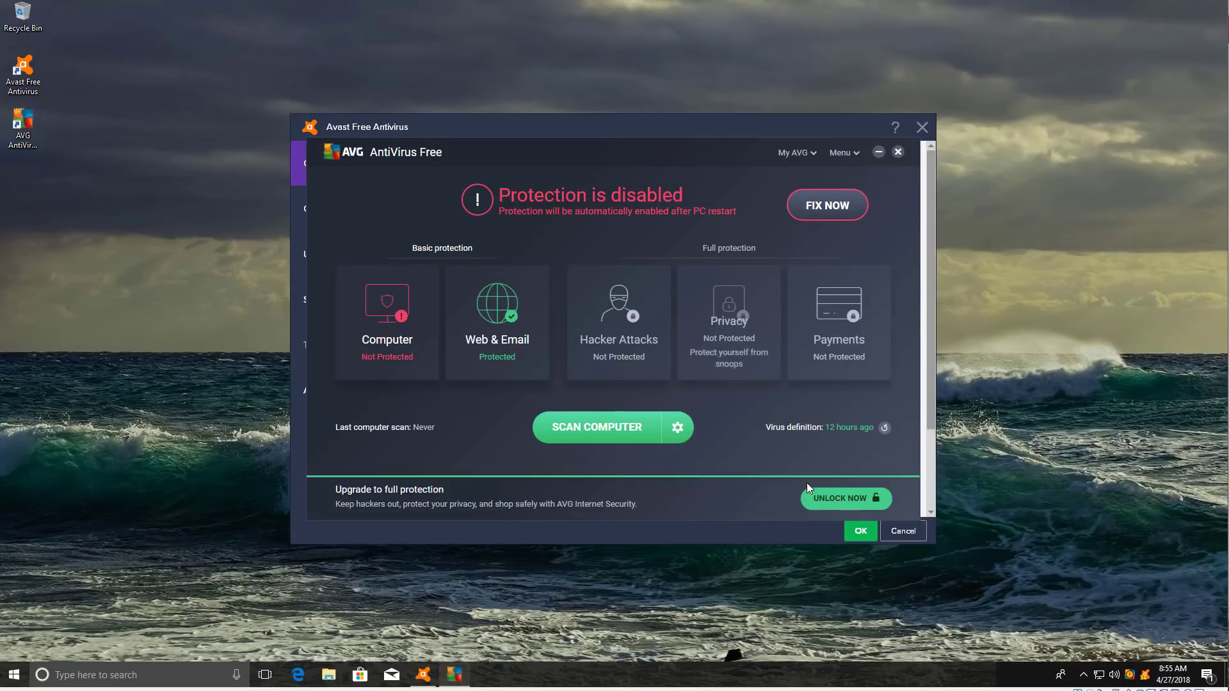
Check AVG's other scan types and product list, then return to the dashboard
{"action": "left_click", "coordinate": [677, 427]}
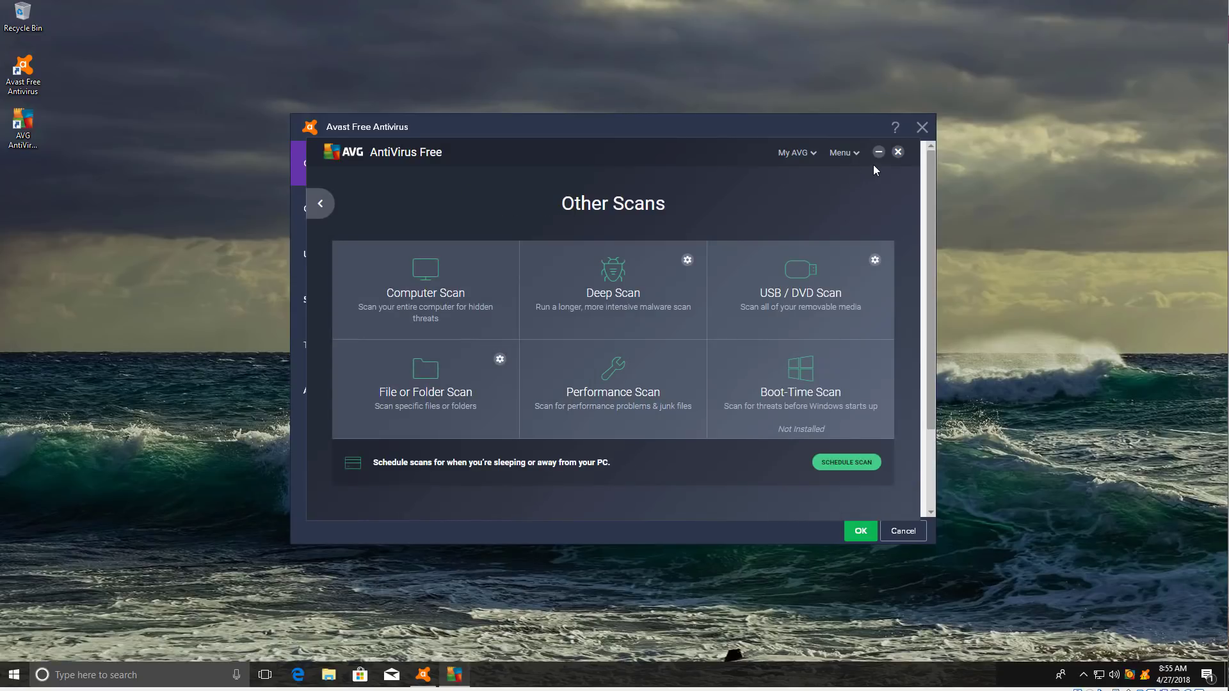
{"action": "left_click", "coordinate": [805, 155]}
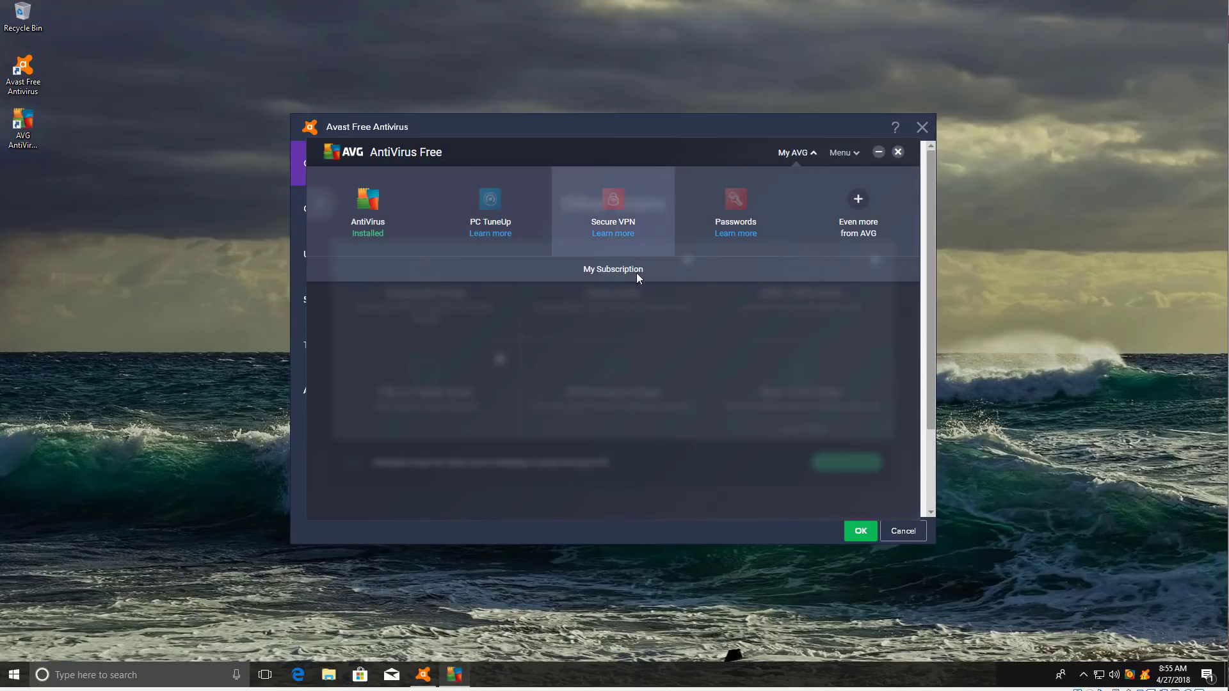
{"action": "left_click", "coordinate": [795, 413]}
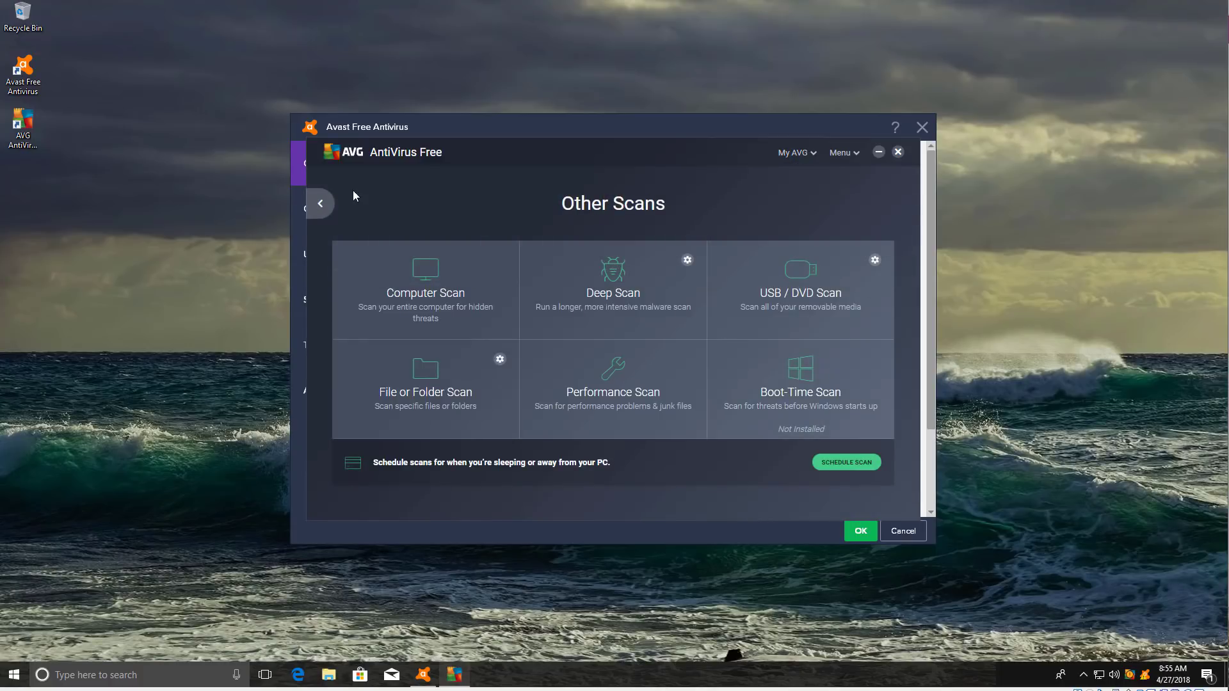
{"action": "left_click", "coordinate": [320, 204]}
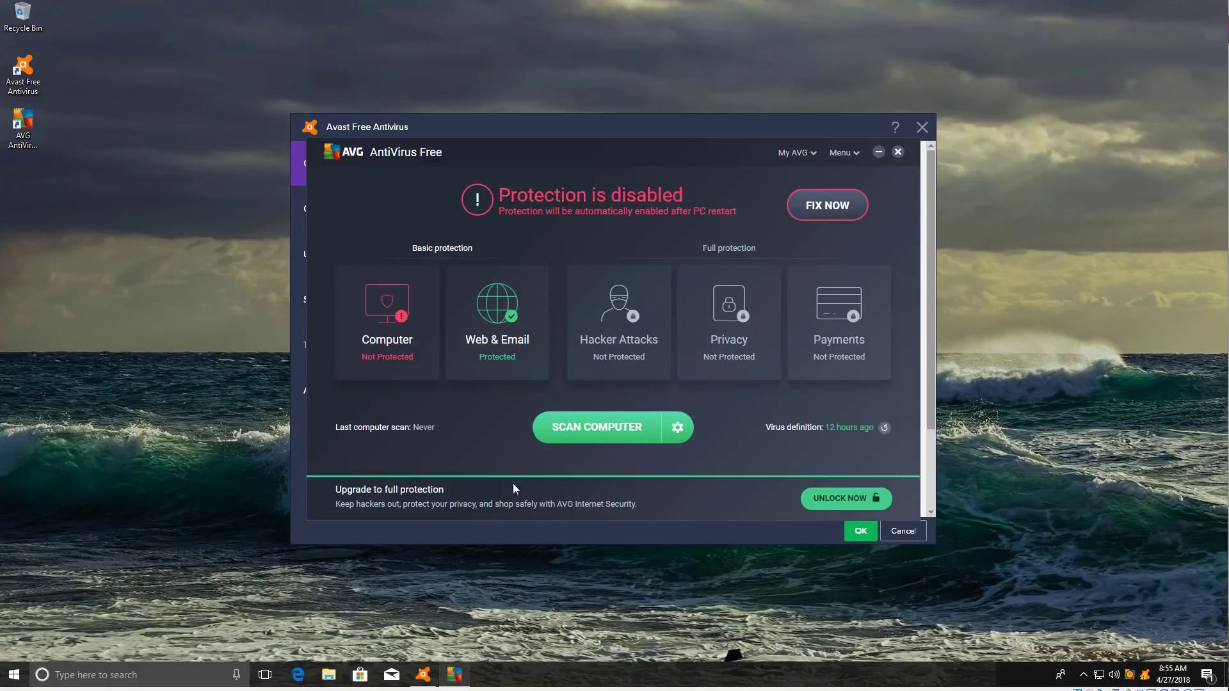
Open AVG's Settings from the menu and place the window beside the dashboard
{"action": "left_click", "coordinate": [835, 157]}
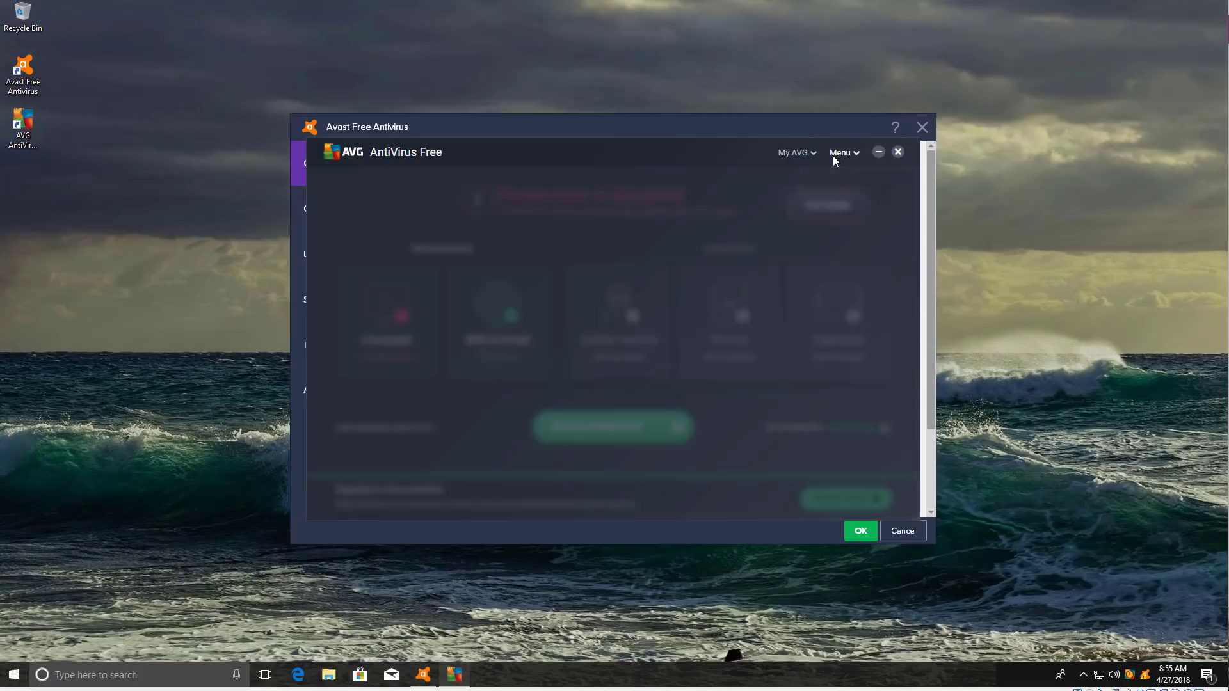
{"action": "left_click", "coordinate": [357, 211]}
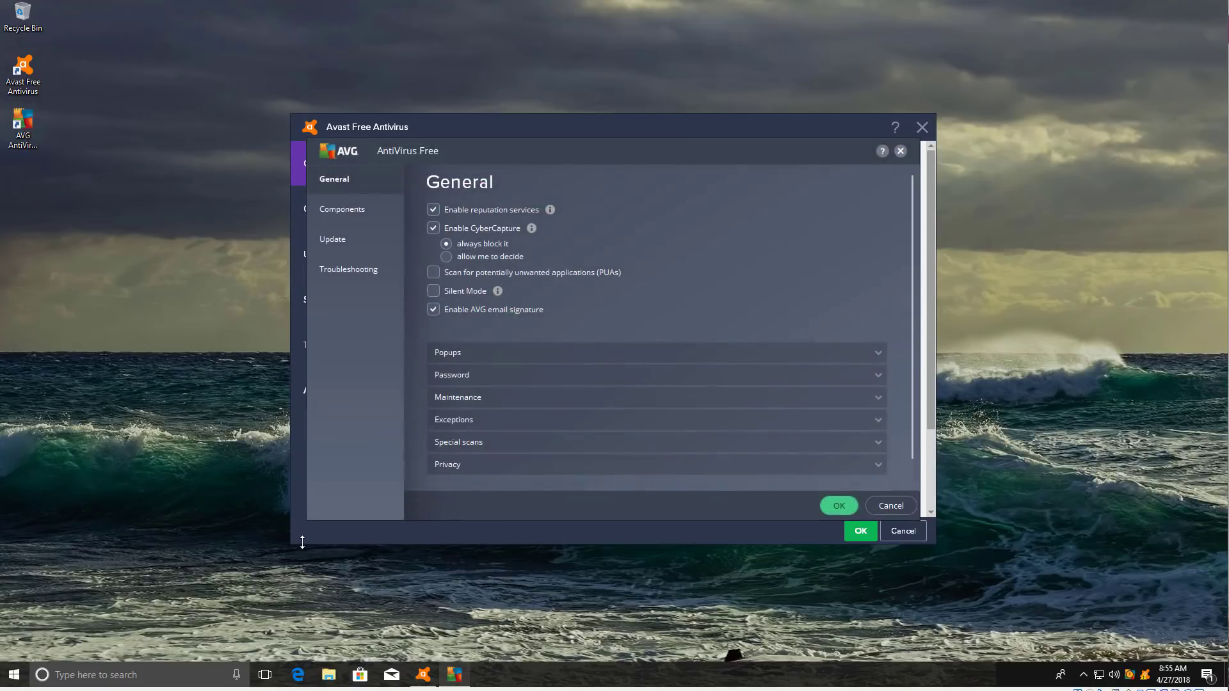
{"action": "left_click_drag", "start_coordinate": [544, 141], "coordinate": [644, 136]}
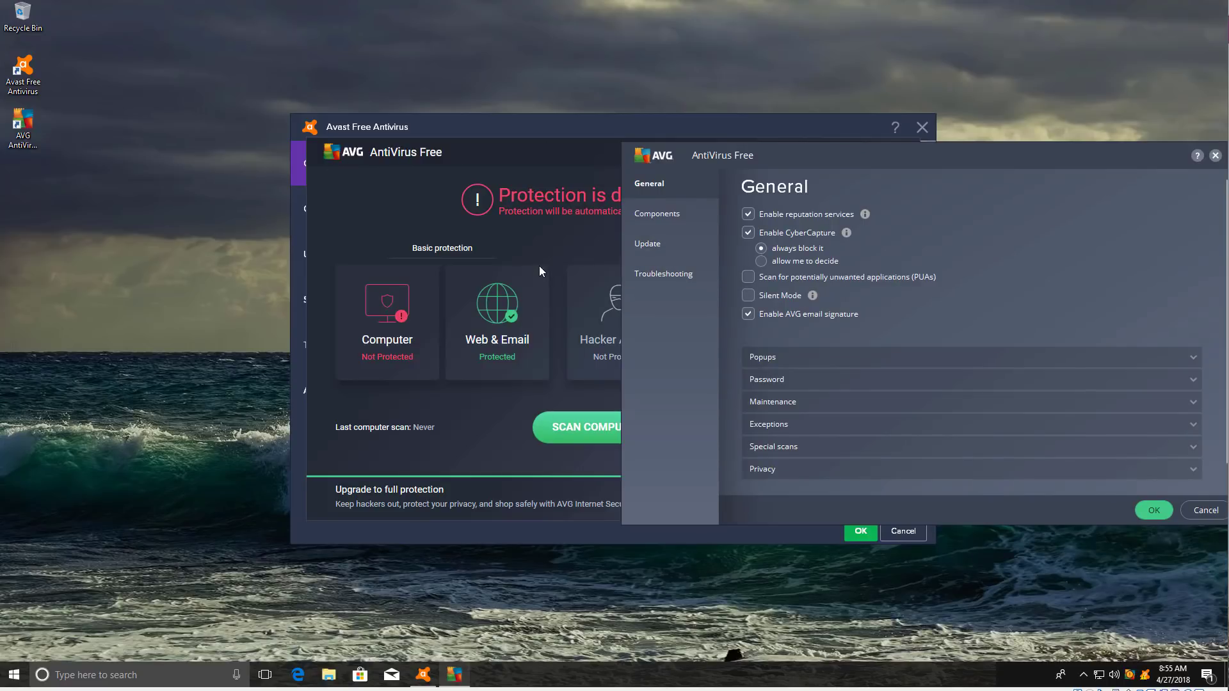
Check AVG's update details, then compare AVG and Avast Components settings side by side
{"action": "left_click", "coordinate": [661, 246]}
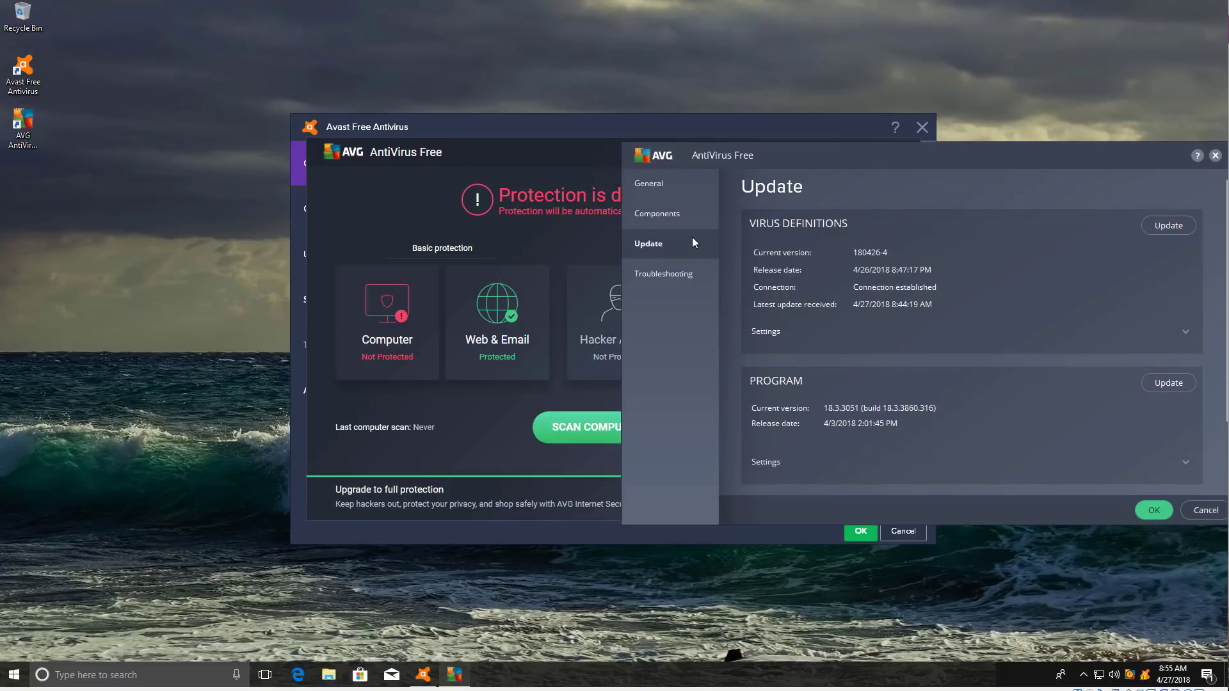
{"action": "left_click", "coordinate": [666, 214]}
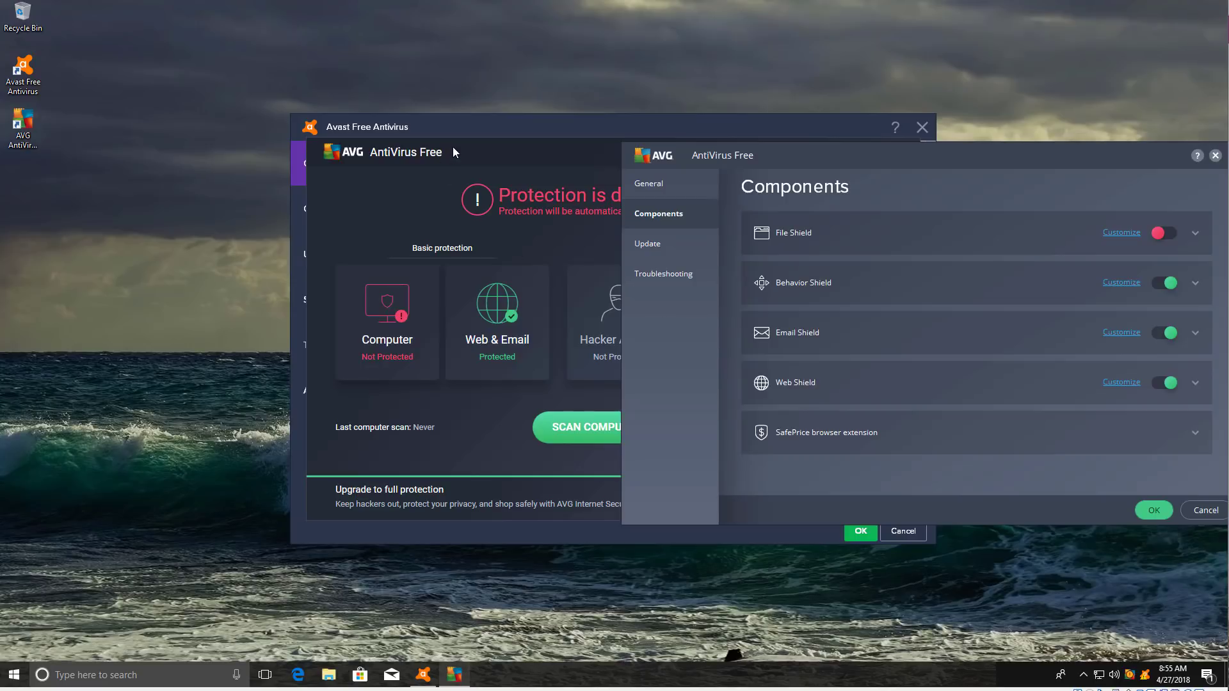
{"action": "left_click_drag", "start_coordinate": [470, 121], "coordinate": [143, 134]}
{"action": "left_click_drag", "start_coordinate": [308, 143], "coordinate": [465, 137]}
{"action": "left_click", "coordinate": [167, 209]}
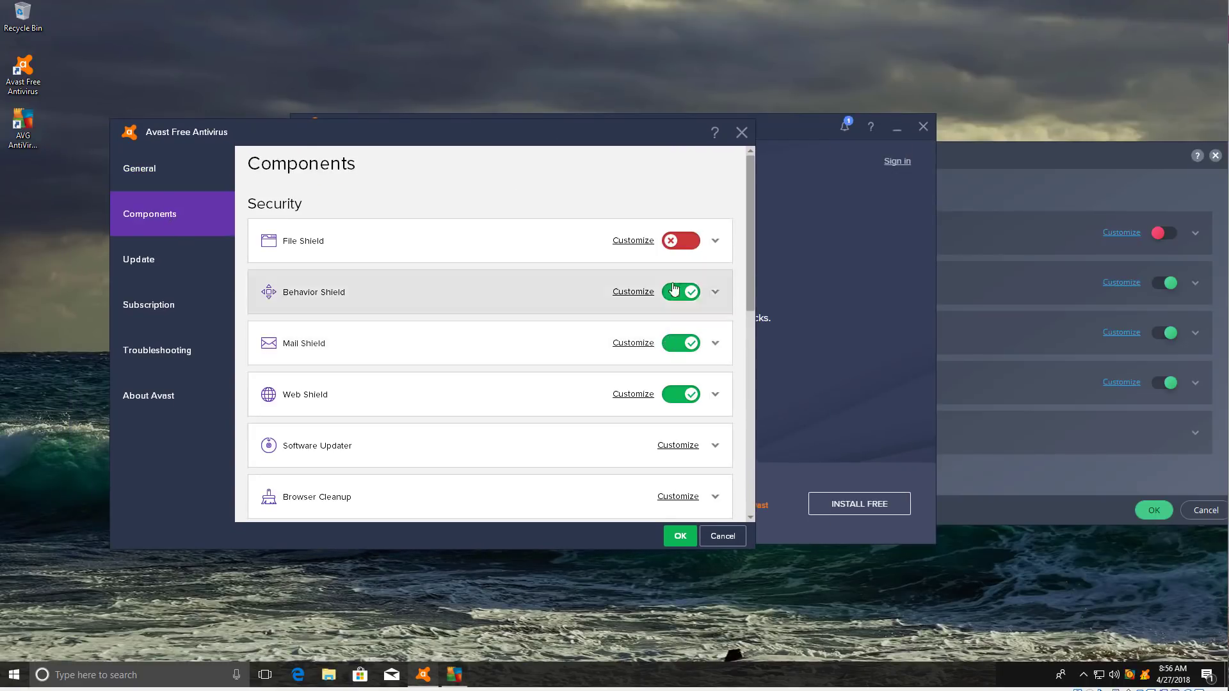
{"action": "left_click", "coordinate": [995, 186]}
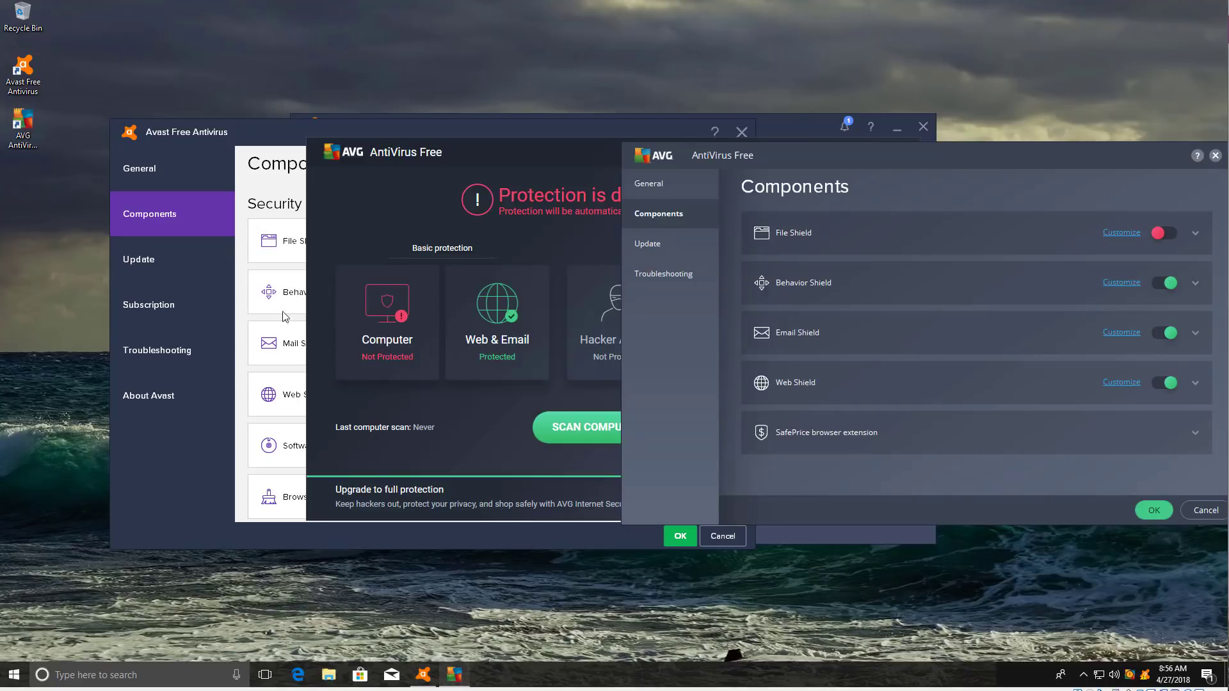
{"action": "left_click", "coordinate": [235, 420]}
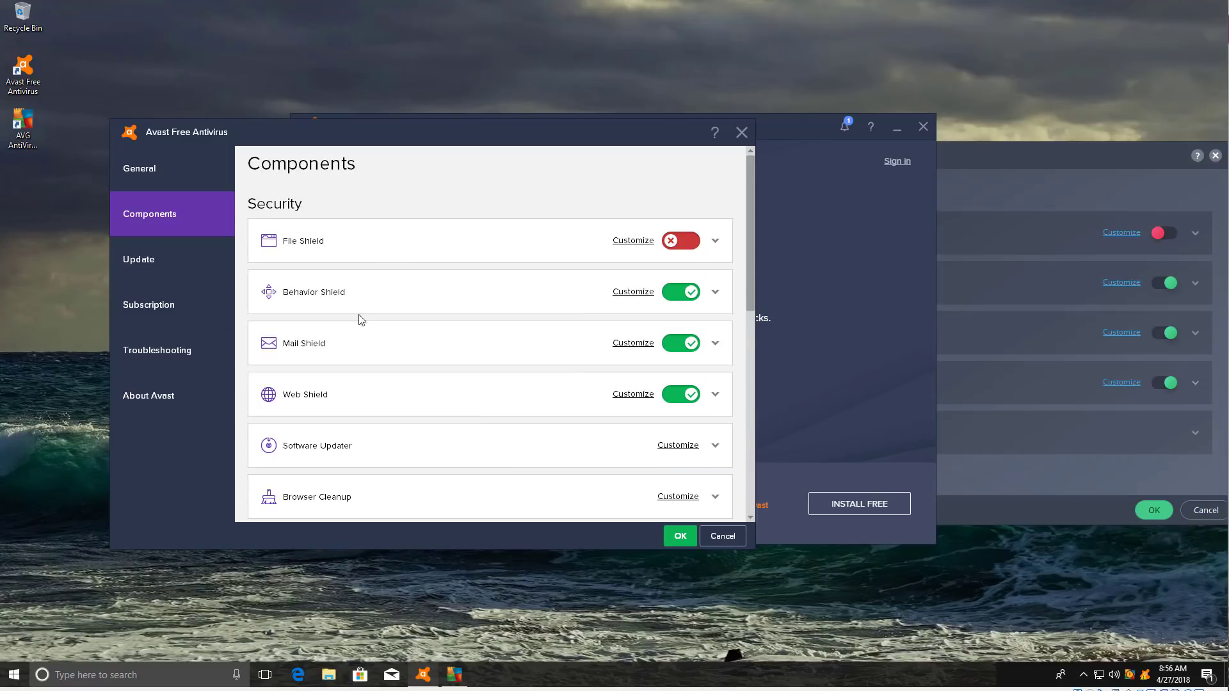
{"action": "left_click", "coordinate": [990, 468]}
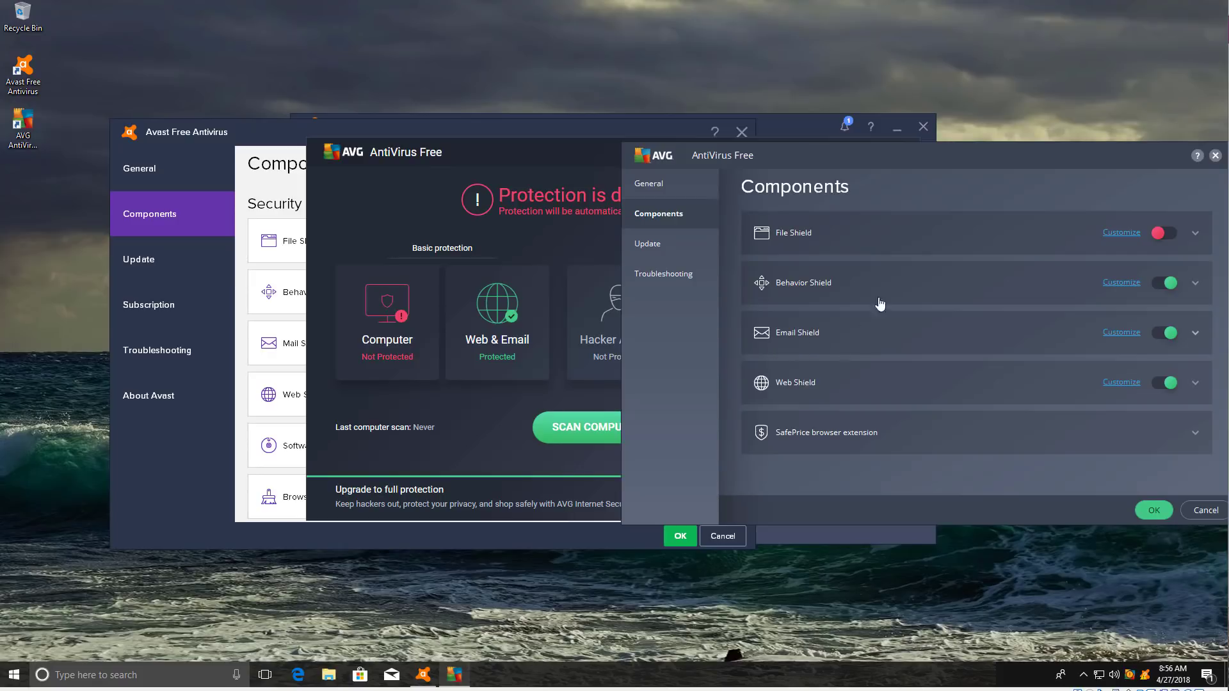
Close AVG's settings and main window and Avast's settings dialog
{"action": "left_click", "coordinate": [1214, 155]}
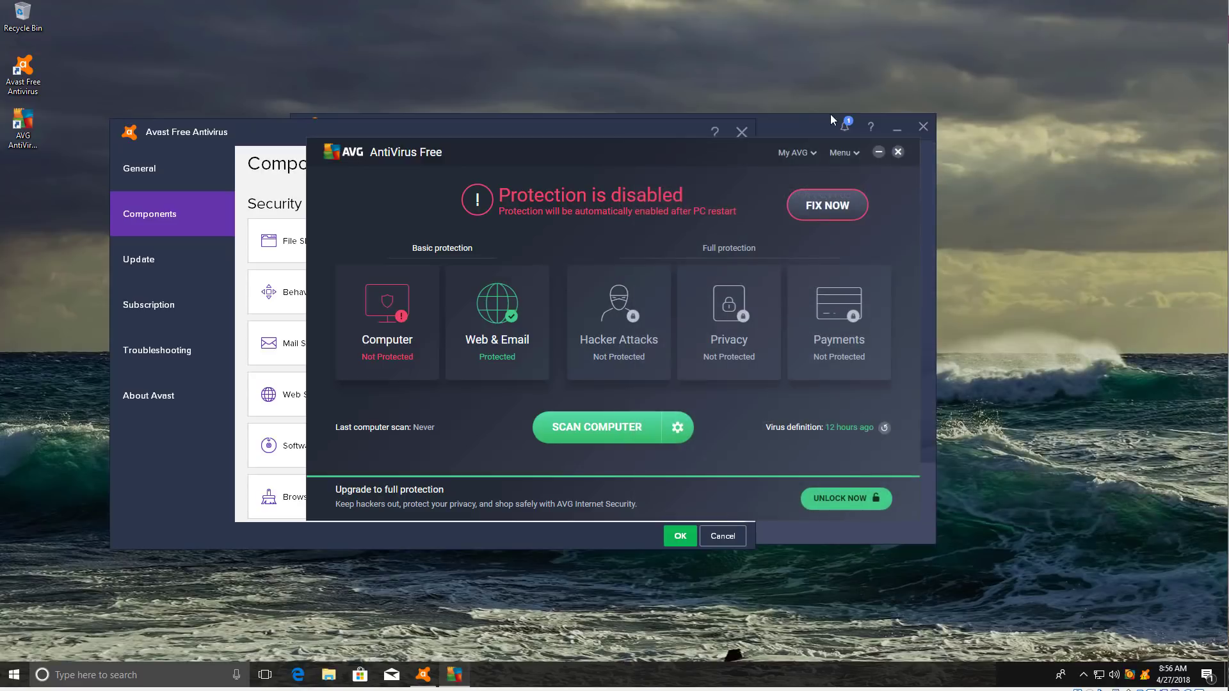
{"action": "left_click", "coordinate": [898, 152]}
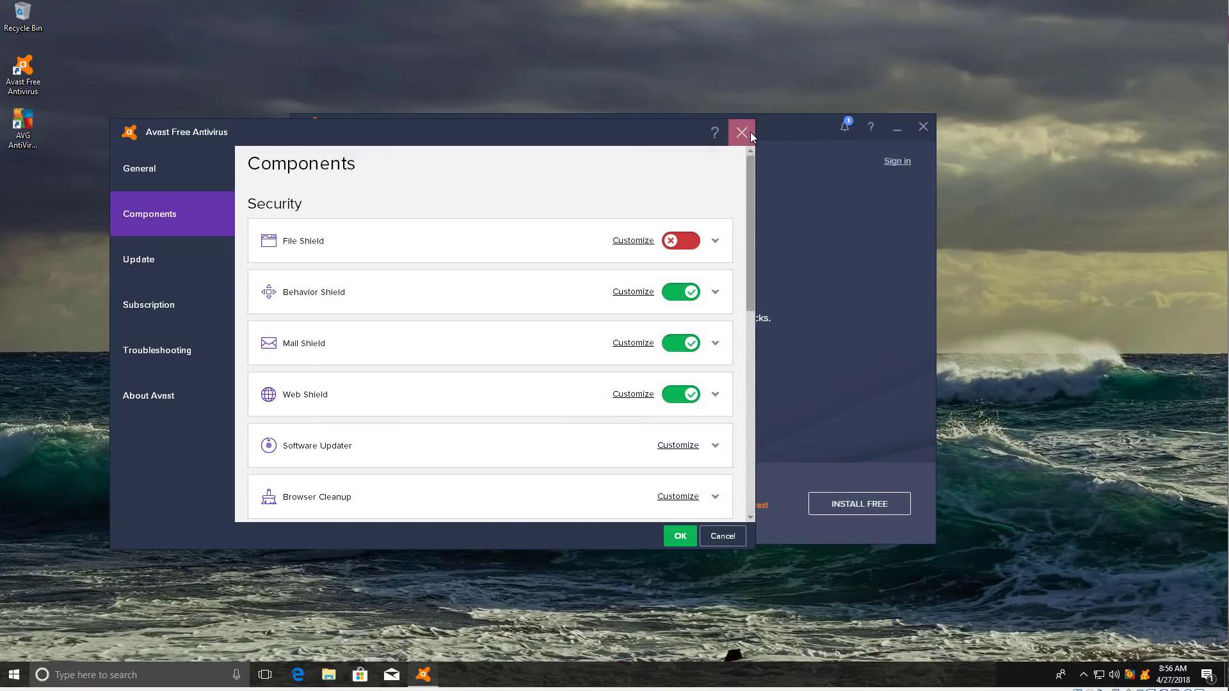
{"action": "left_click", "coordinate": [741, 132]}
Close Avast, copy the Samples folder from Lab (E:) to the desktop, and close Explorer
{"action": "left_click", "coordinate": [922, 127]}
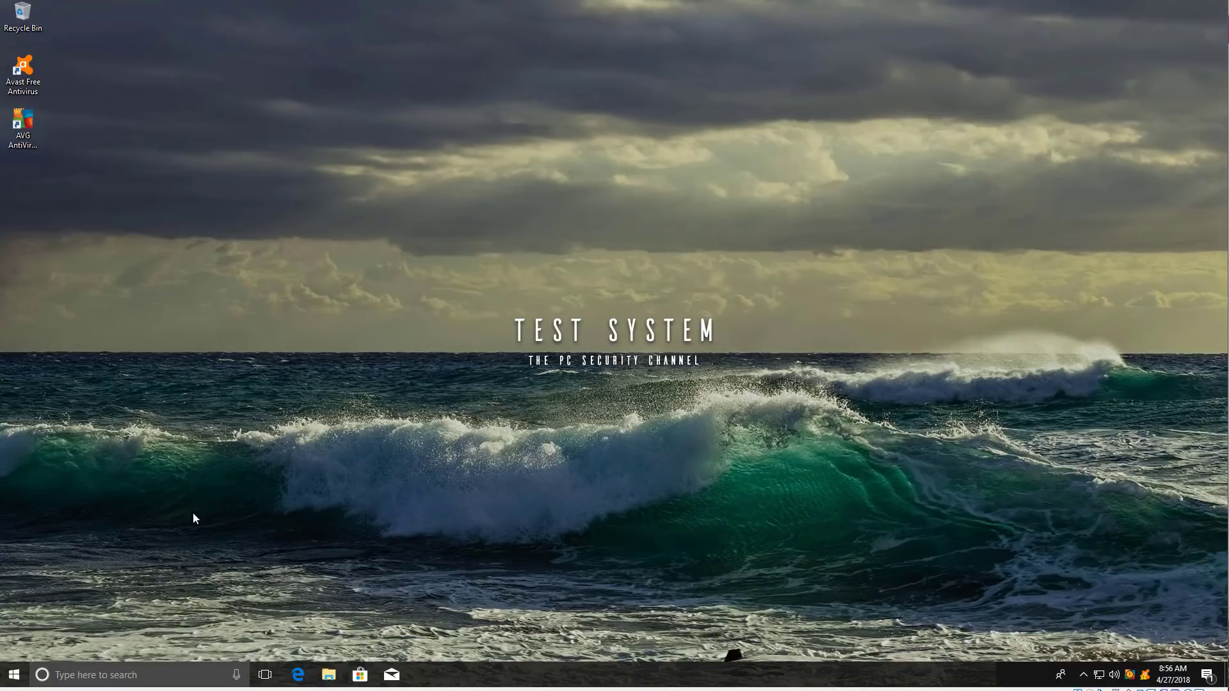
{"action": "left_click", "coordinate": [329, 675]}
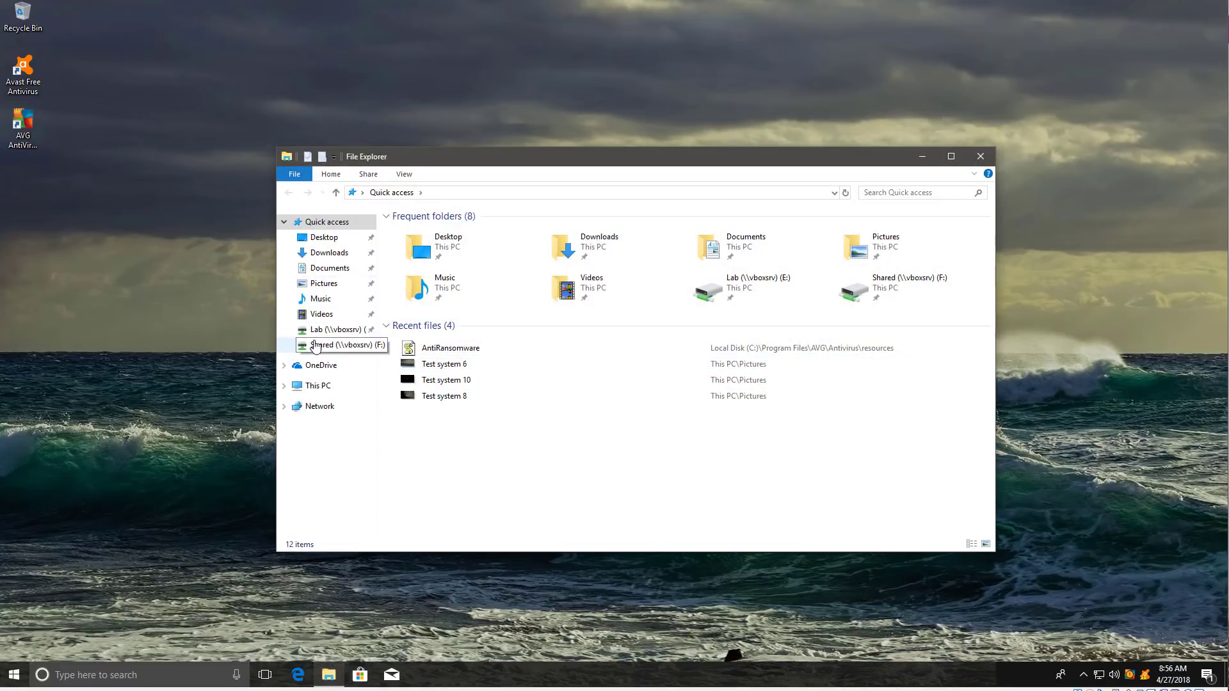
{"action": "left_click", "coordinate": [306, 330]}
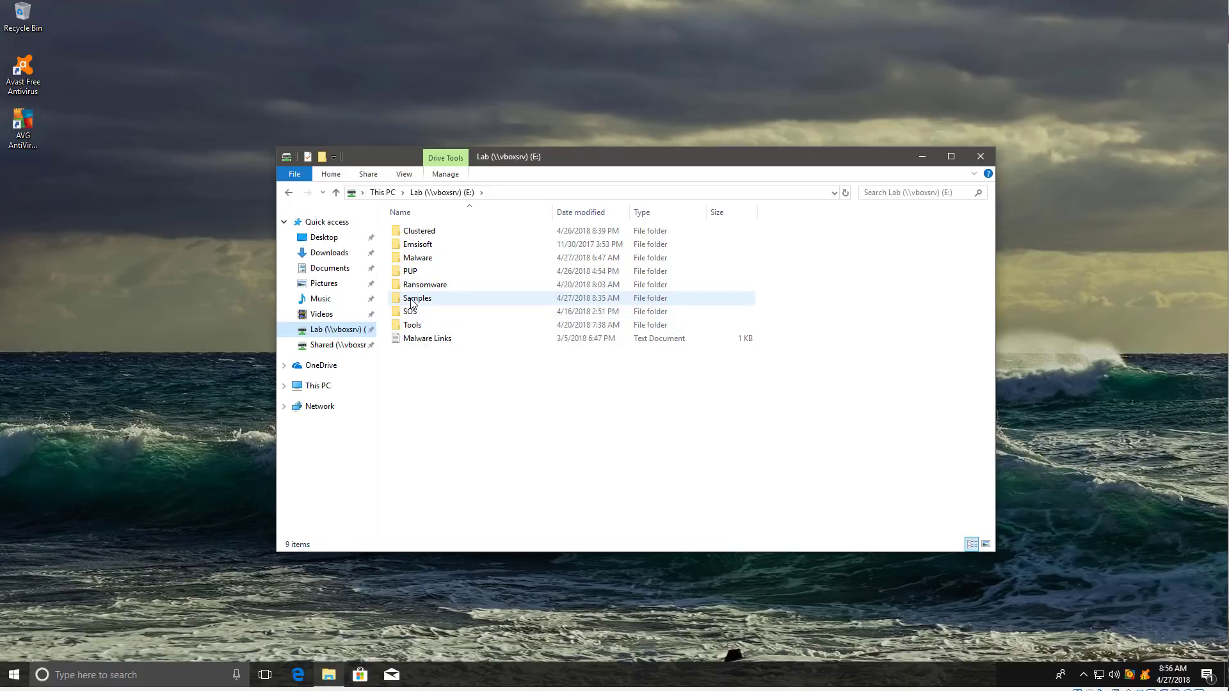
{"action": "left_click_drag", "start_coordinate": [412, 303], "coordinate": [35, 218]}
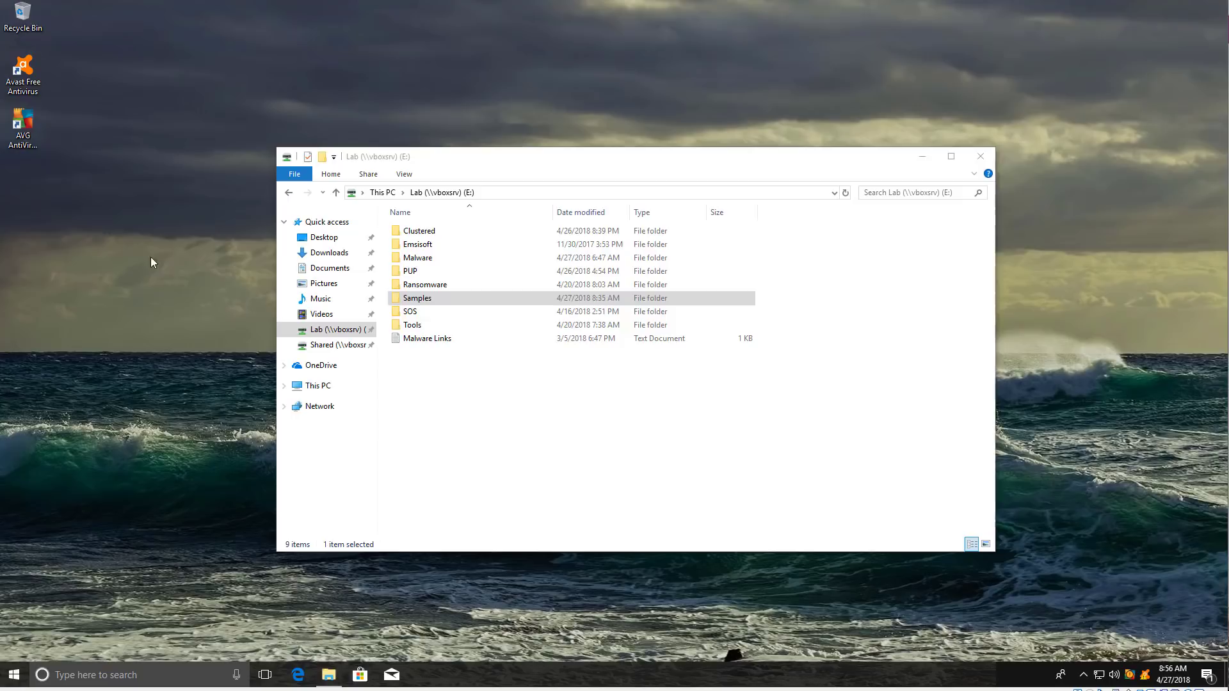
{"action": "left_click", "coordinate": [980, 157]}
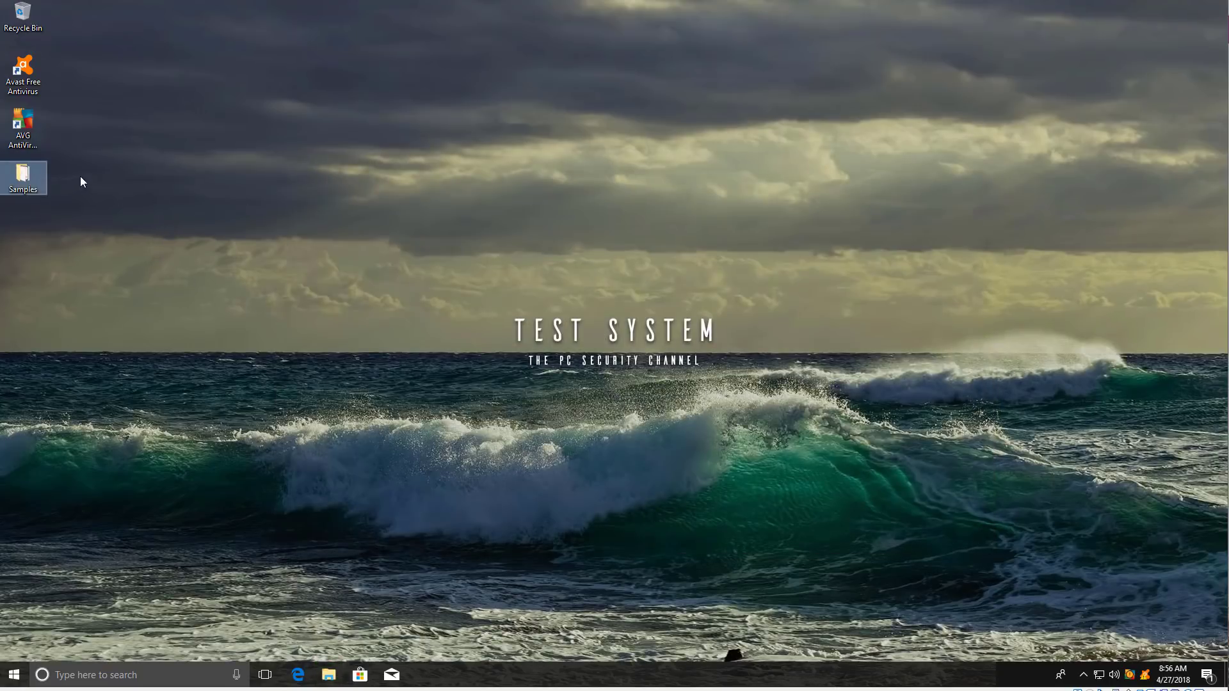
{"action": "left_click", "coordinate": [90, 225]}
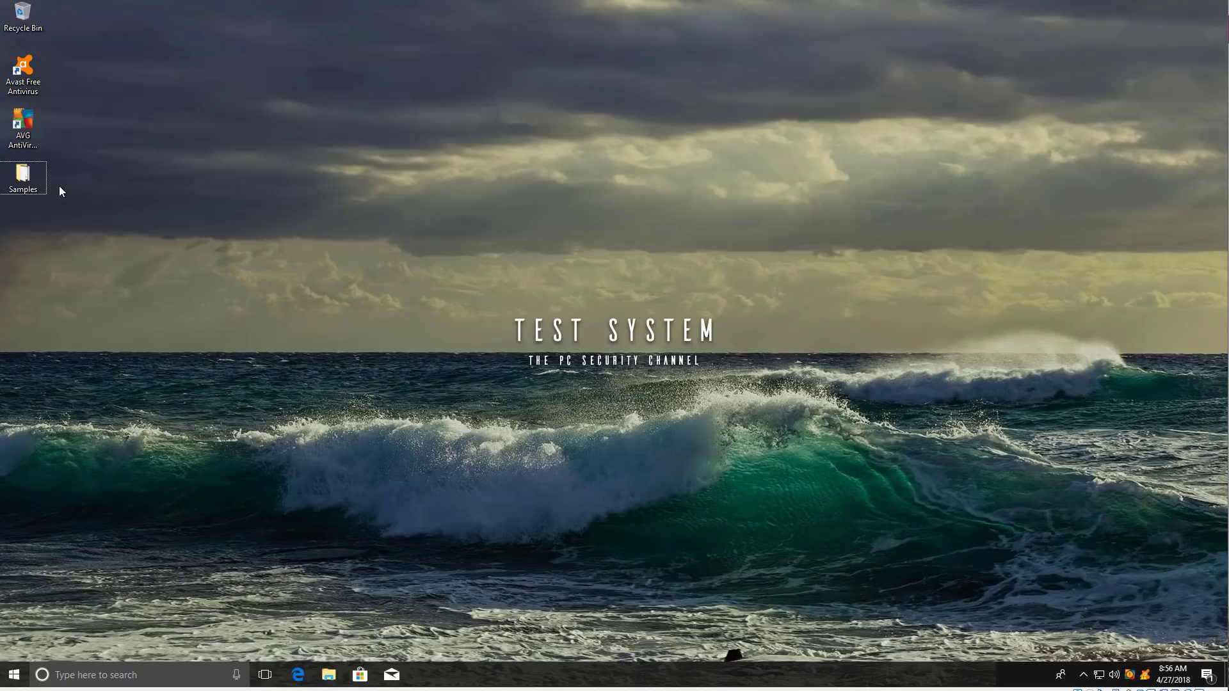
Duplicate the Samples folder and rename the two copies Avast and AVG
{"action": "key", "text": "ctrl+v"}
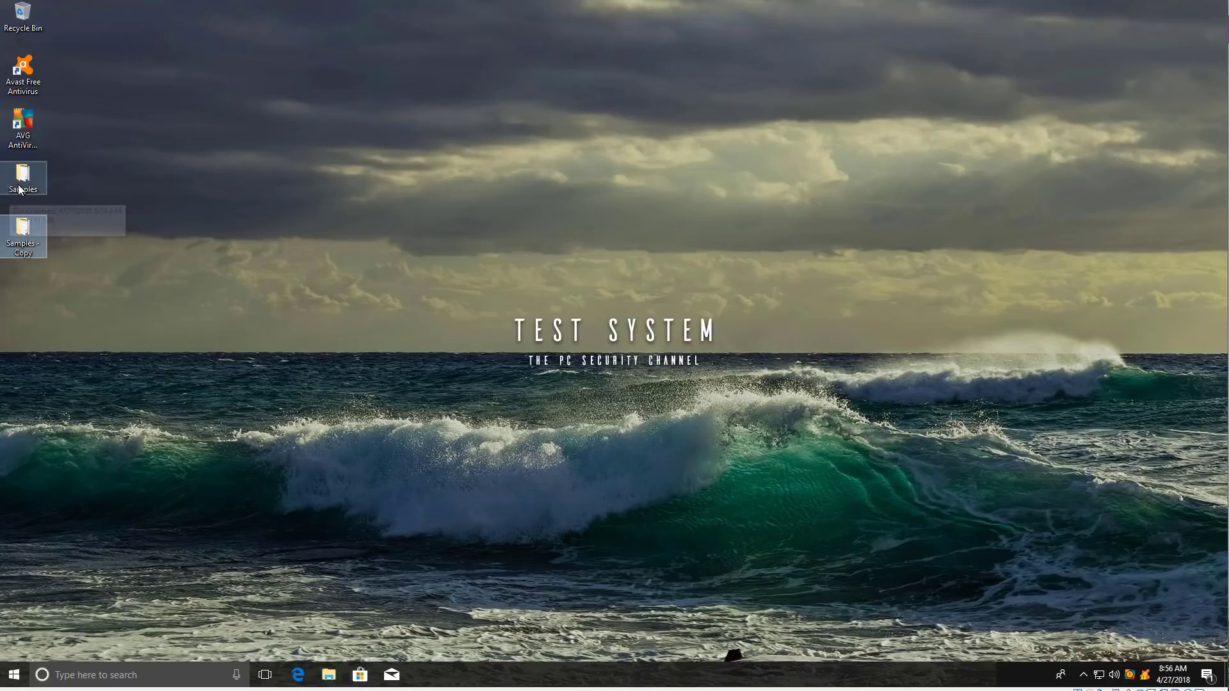
{"action": "left_click", "coordinate": [25, 190]}
{"action": "key", "text": "F2"}
{"action": "type", "text": "Avash"}
{"action": "key", "text": "BackSpace"}
{"action": "type", "text": "t"}
{"action": "key", "text": "Return"}
{"action": "left_click", "coordinate": [29, 256]}
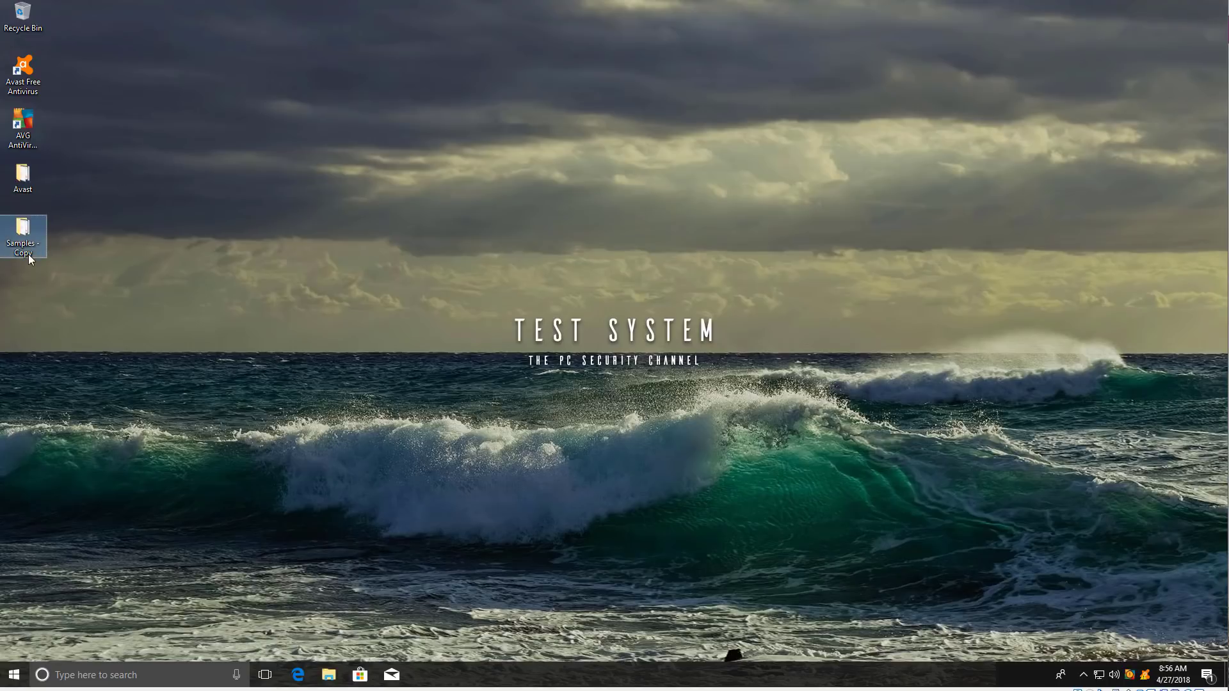
{"action": "key", "text": "F2"}
{"action": "type", "text": "AVG"}
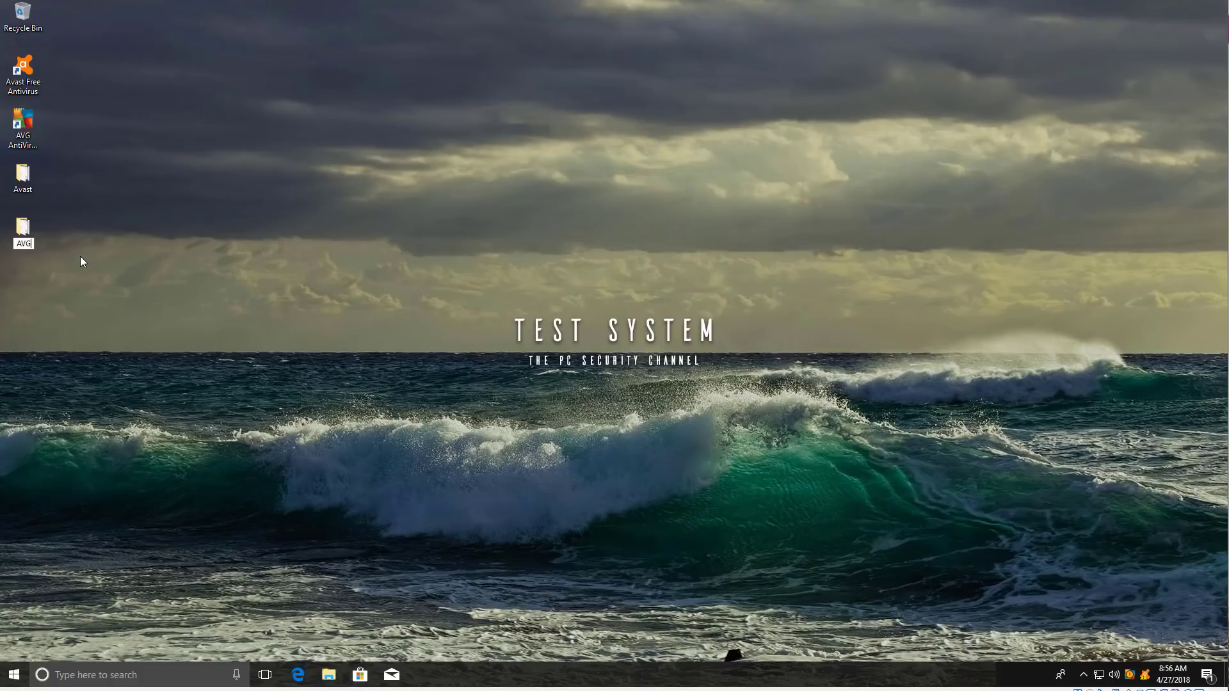
{"action": "key", "text": "Return"}
Start an Avast scan of the Avast folder from its right-click menu
{"action": "left_click", "coordinate": [25, 178]}
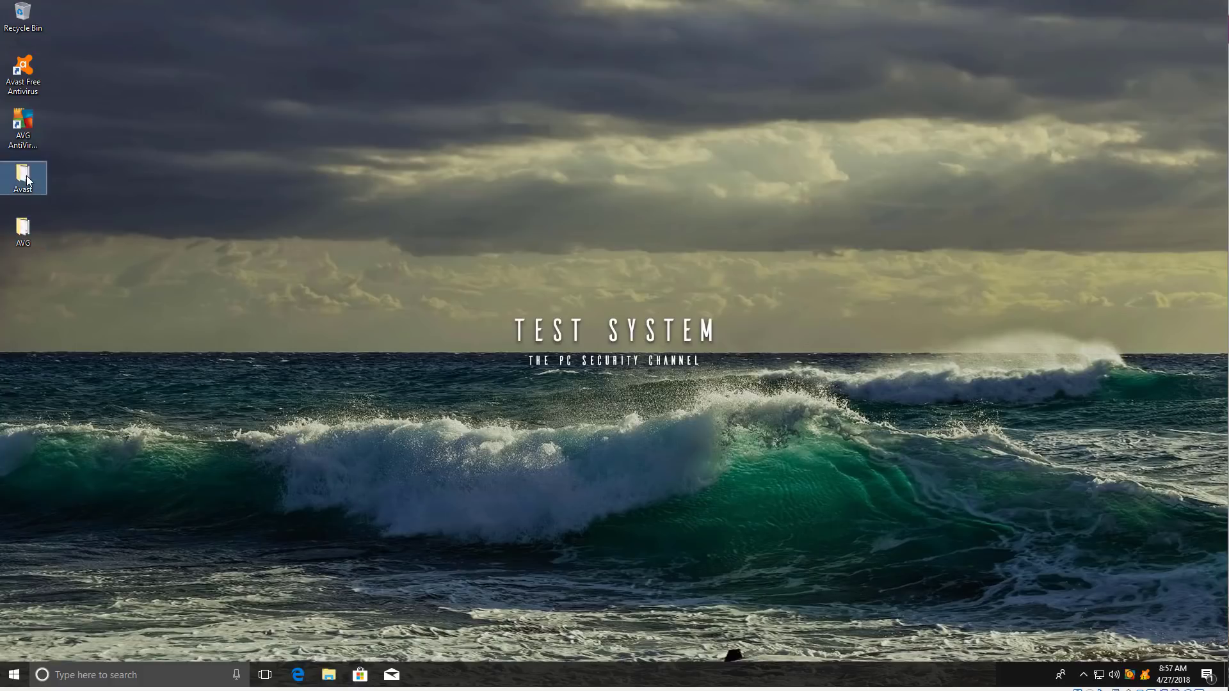
{"action": "right_click", "coordinate": [27, 180]}
{"action": "left_click", "coordinate": [23, 231]}
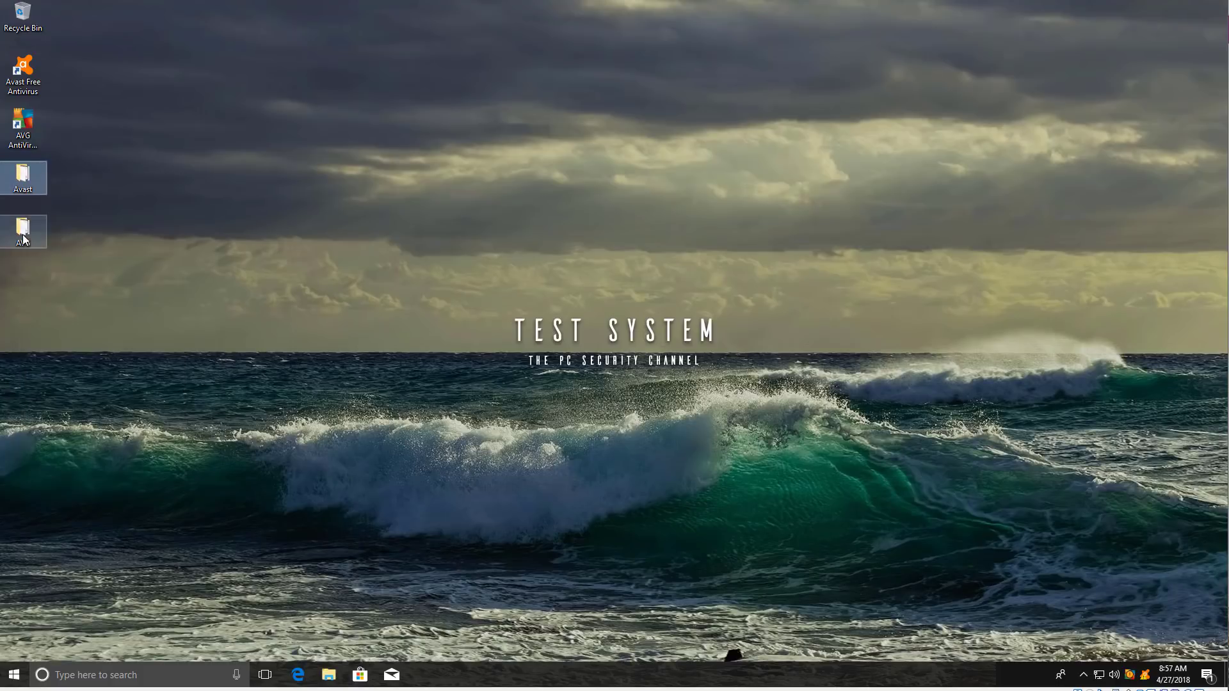
{"action": "right_click", "coordinate": [24, 234]}
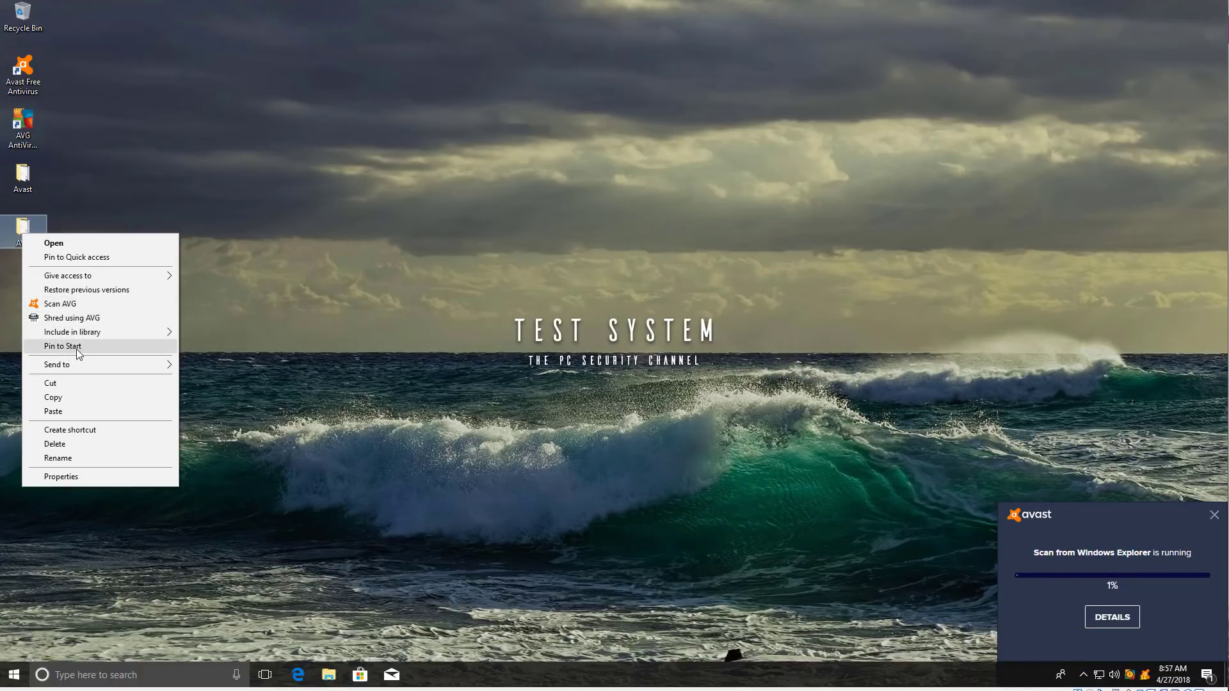
Start an AVG File or Folder Scan with Desktop\AVG ticked as the area
{"action": "mouse_move", "coordinate": [121, 331]}
{"action": "left_click", "coordinate": [528, 310]}
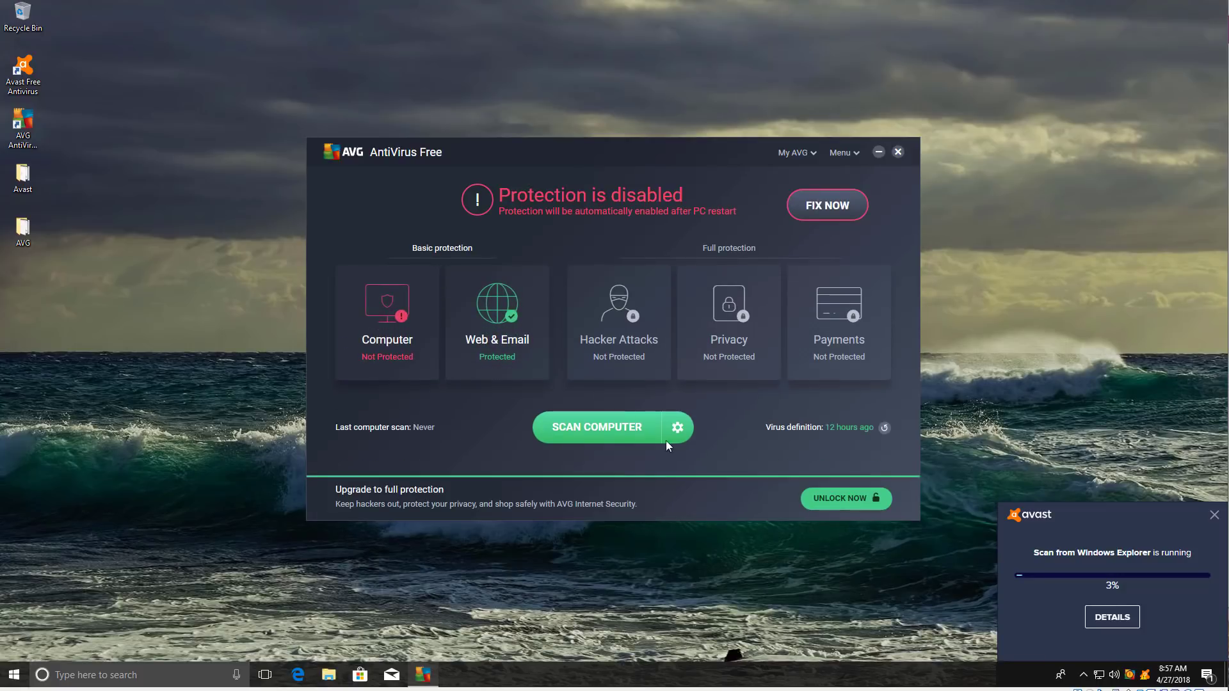
{"action": "left_click", "coordinate": [679, 429]}
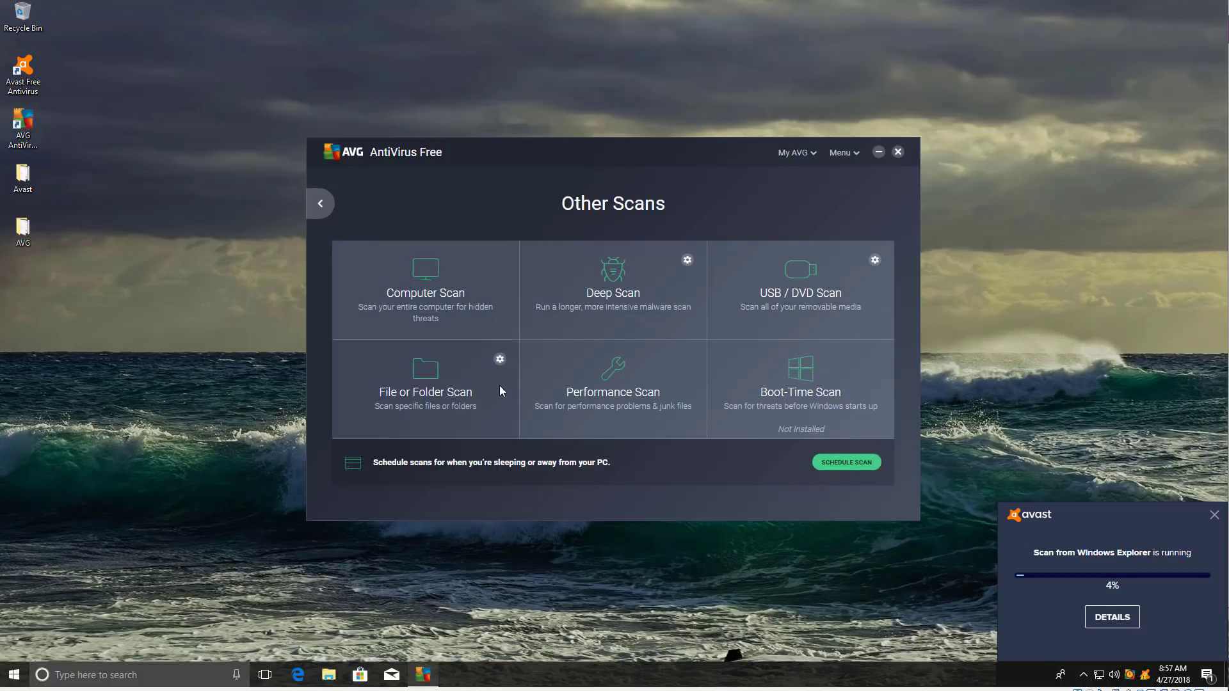
{"action": "left_click", "coordinate": [489, 370]}
{"action": "scroll", "coordinate": [514, 308], "scroll_direction": "down", "scroll_amount": 2}
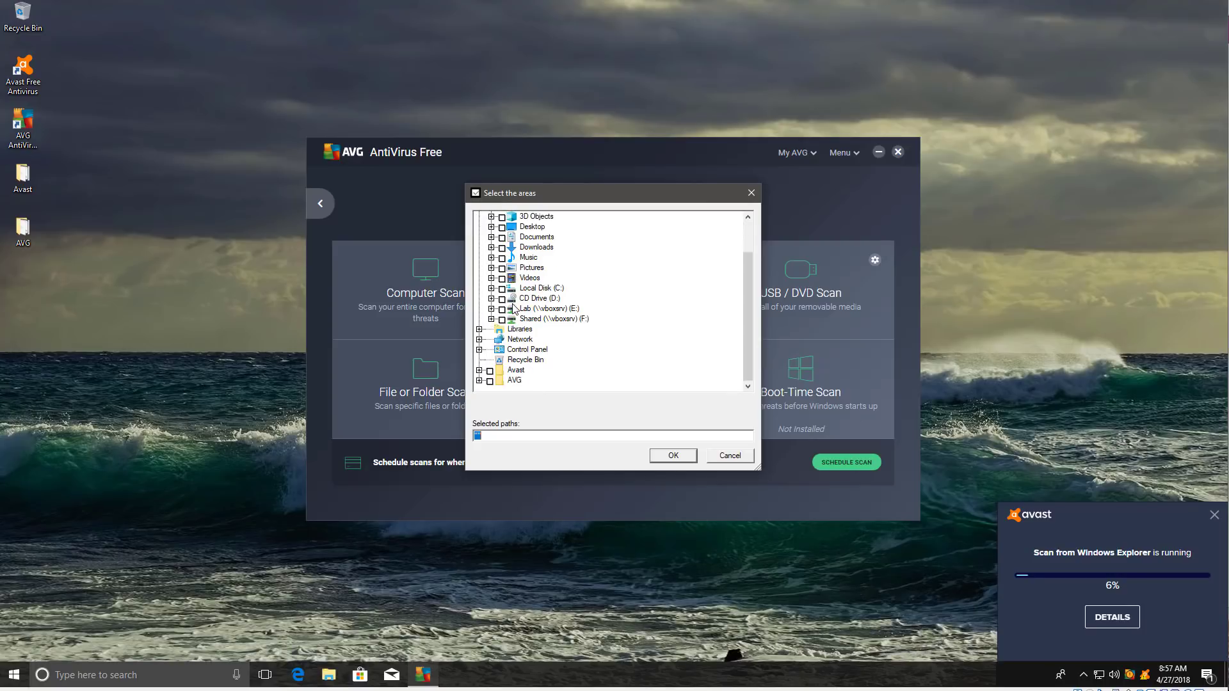
{"action": "left_click", "coordinate": [490, 381]}
{"action": "left_click", "coordinate": [663, 460]}
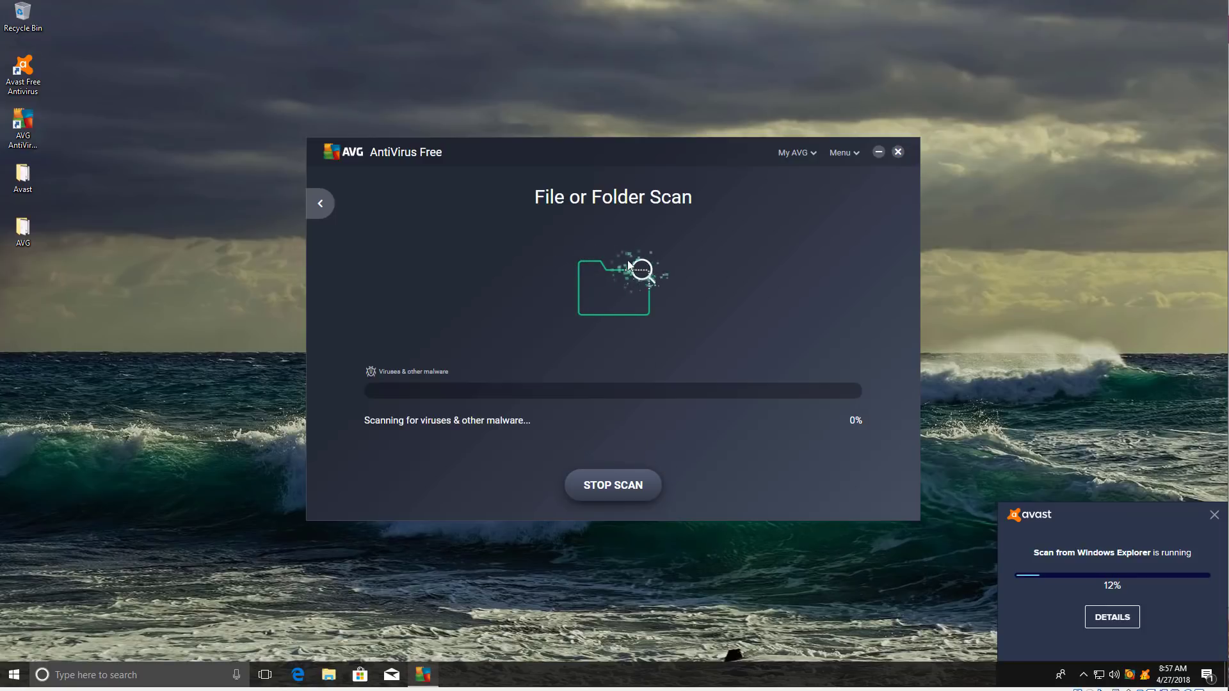
Move the AVG scan window right, view the AVG folder's 47 files, then close it
{"action": "left_click_drag", "start_coordinate": [609, 144], "coordinate": [830, 145]}
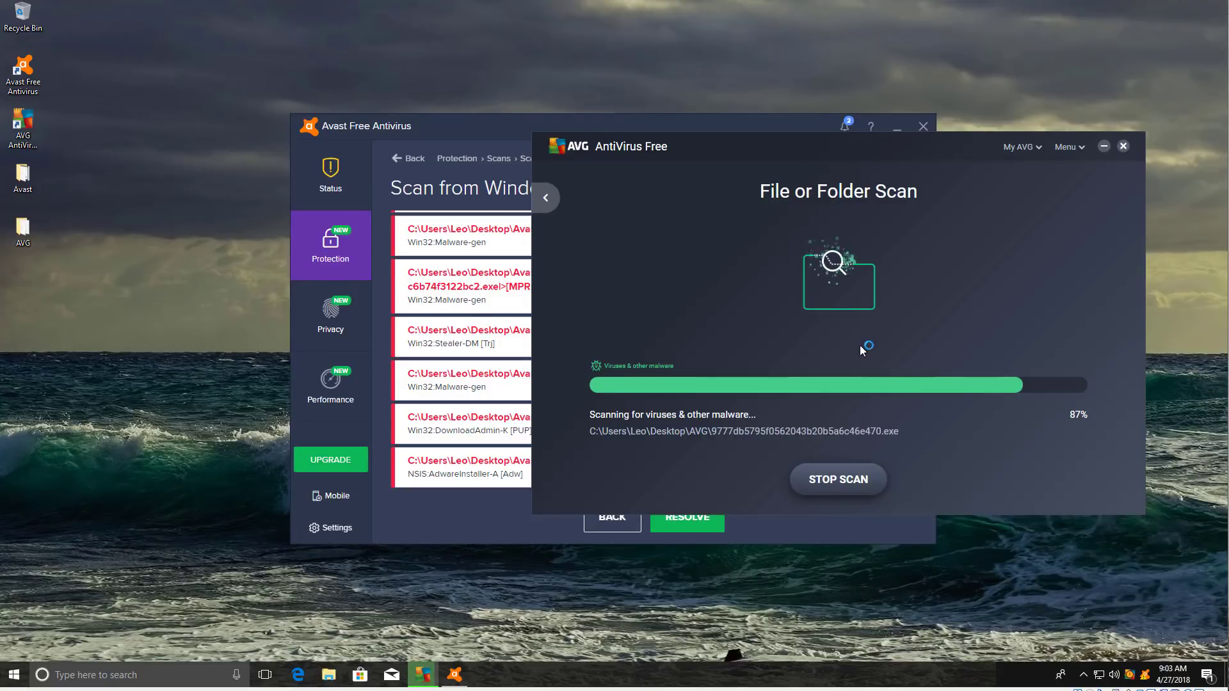
{"action": "double_click", "coordinate": [23, 230]}
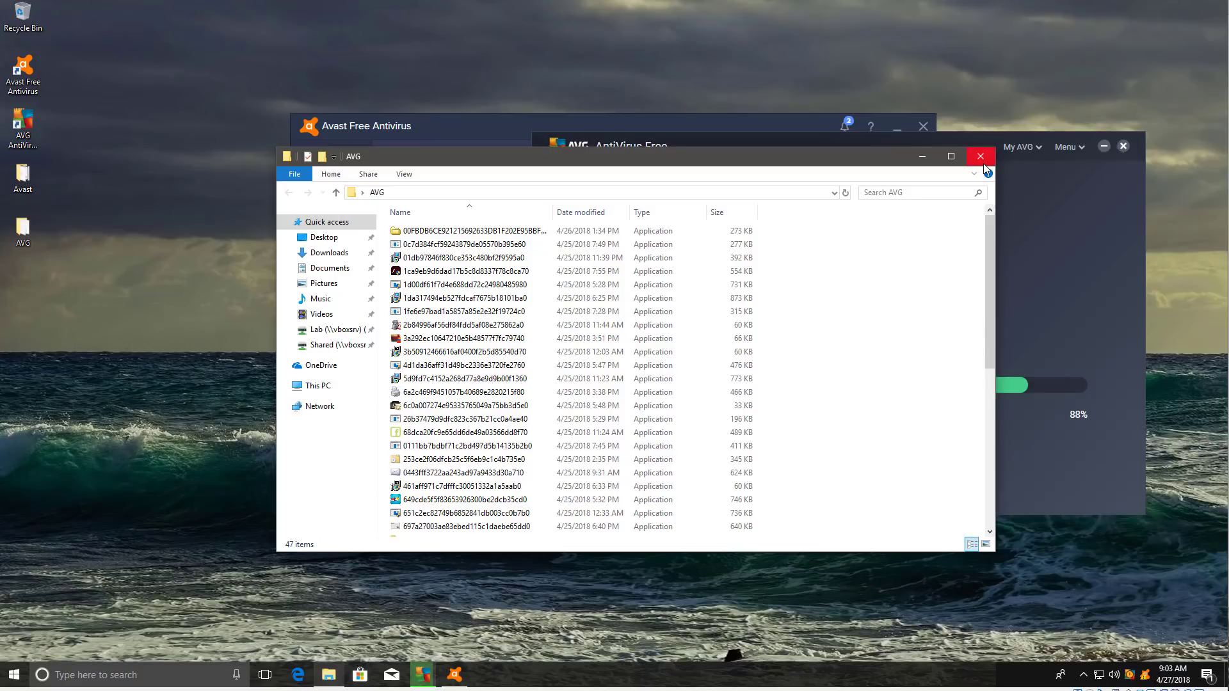
{"action": "left_click", "coordinate": [980, 156]}
Switch the first threat's action to Delete and back to AUTO, then resolve all 599 issues
{"action": "left_click", "coordinate": [446, 383]}
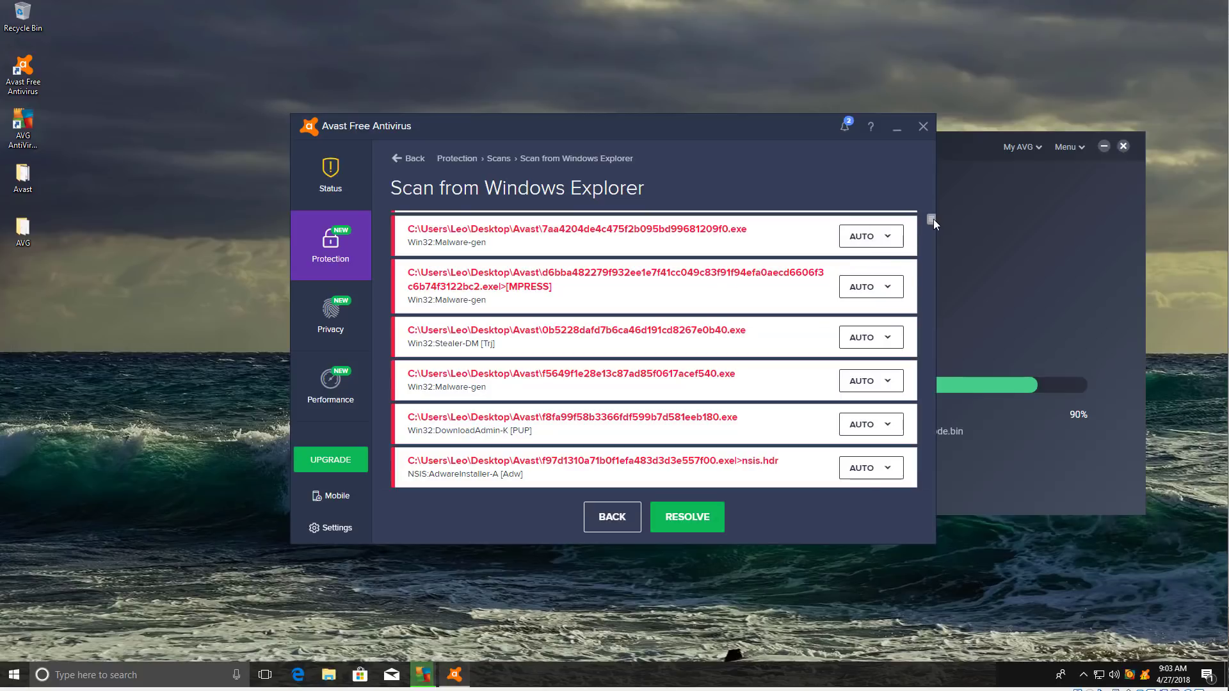
{"action": "left_click_drag", "start_coordinate": [931, 219], "coordinate": [907, 228]}
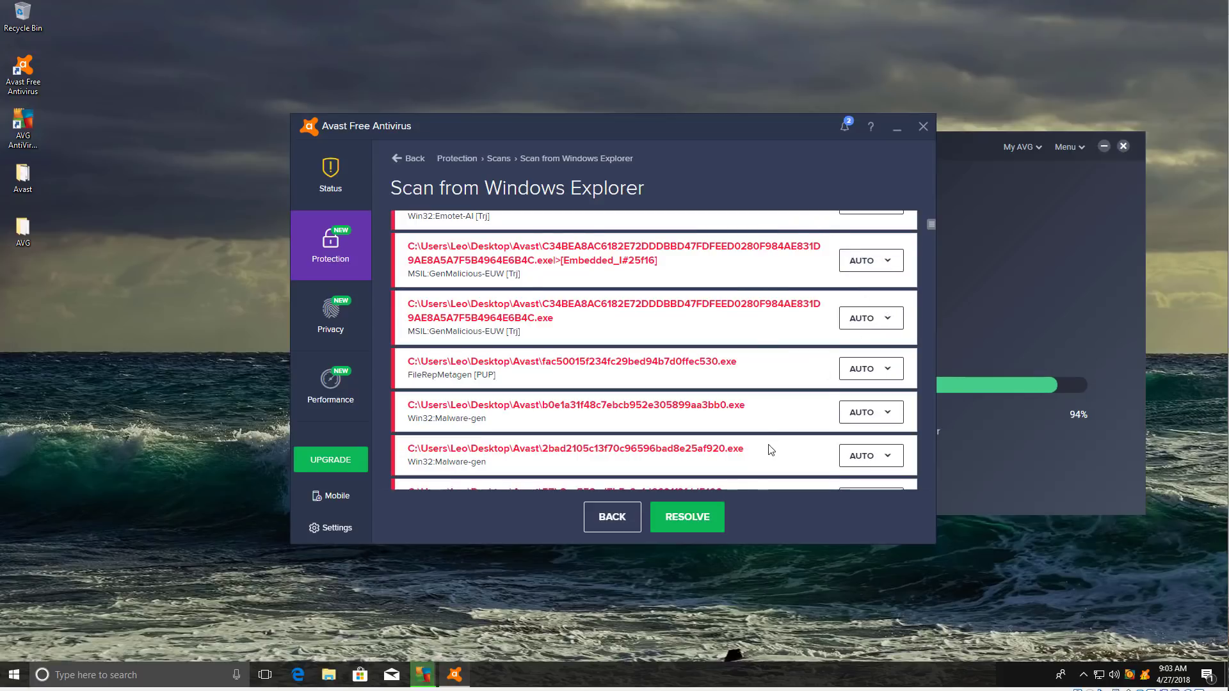
{"action": "left_click", "coordinate": [857, 267]}
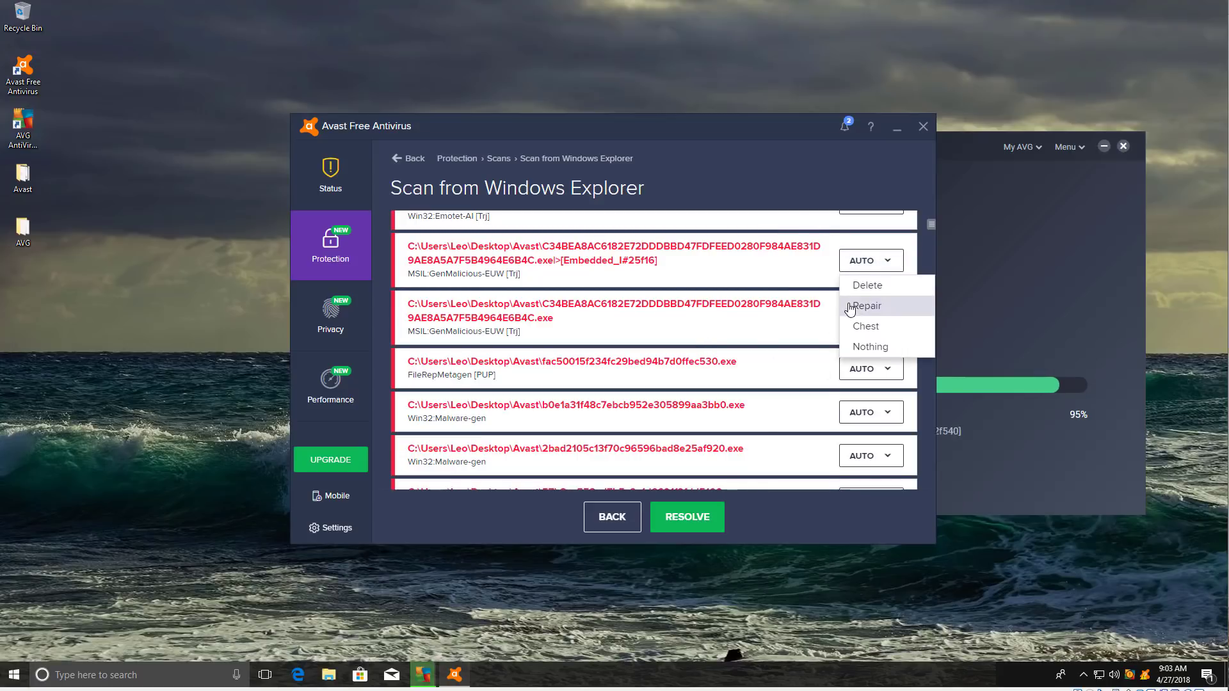
{"action": "left_click", "coordinate": [867, 287]}
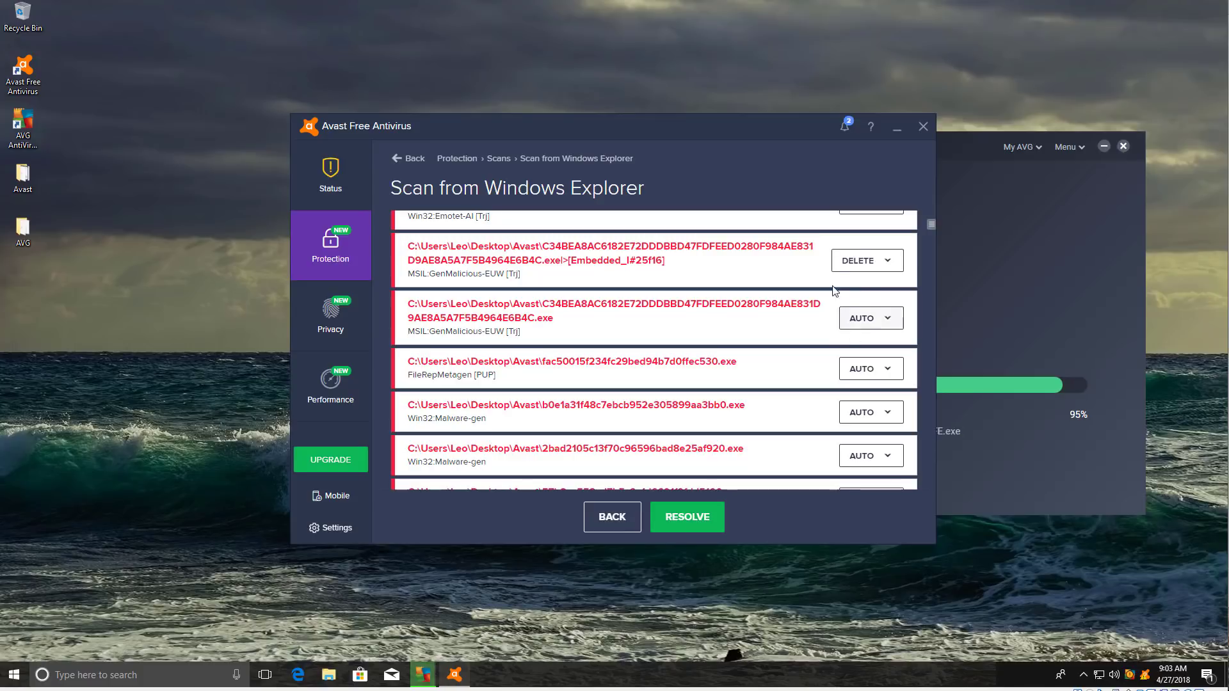
{"action": "left_click", "coordinate": [858, 269]}
{"action": "left_click", "coordinate": [845, 304]}
{"action": "left_click", "coordinate": [864, 263]}
{"action": "left_click", "coordinate": [851, 286]}
{"action": "scroll", "coordinate": [846, 350], "scroll_direction": "up", "scroll_amount": 10}
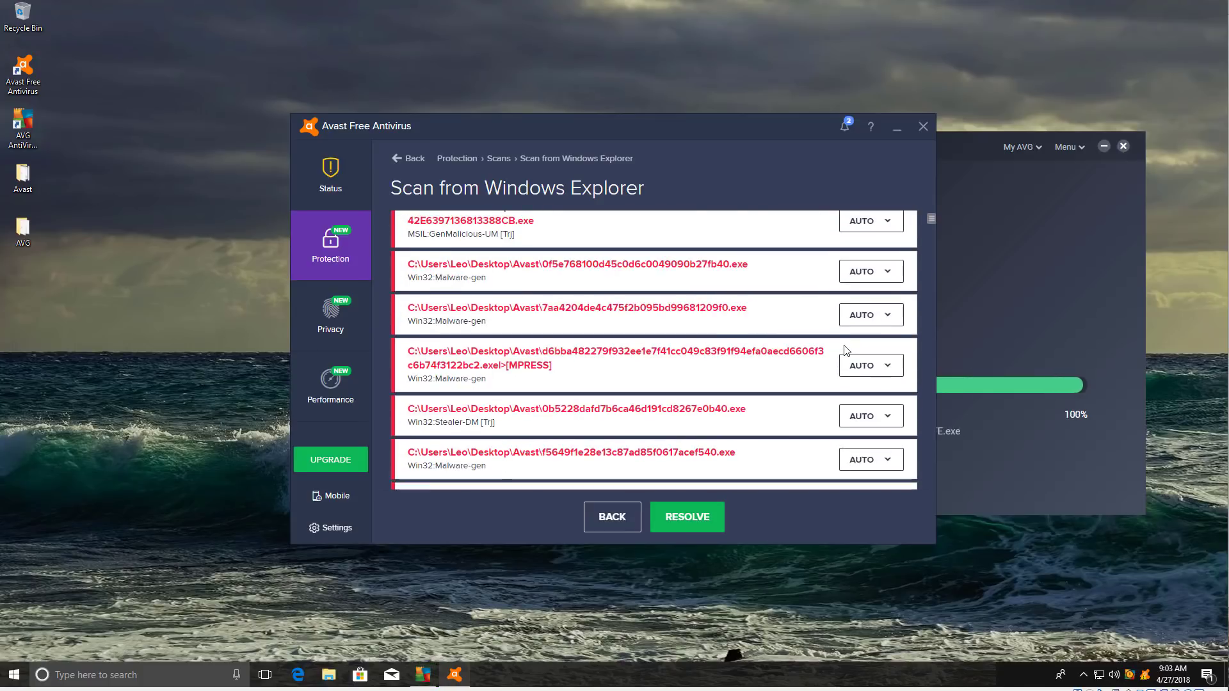
{"action": "left_click", "coordinate": [672, 516]}
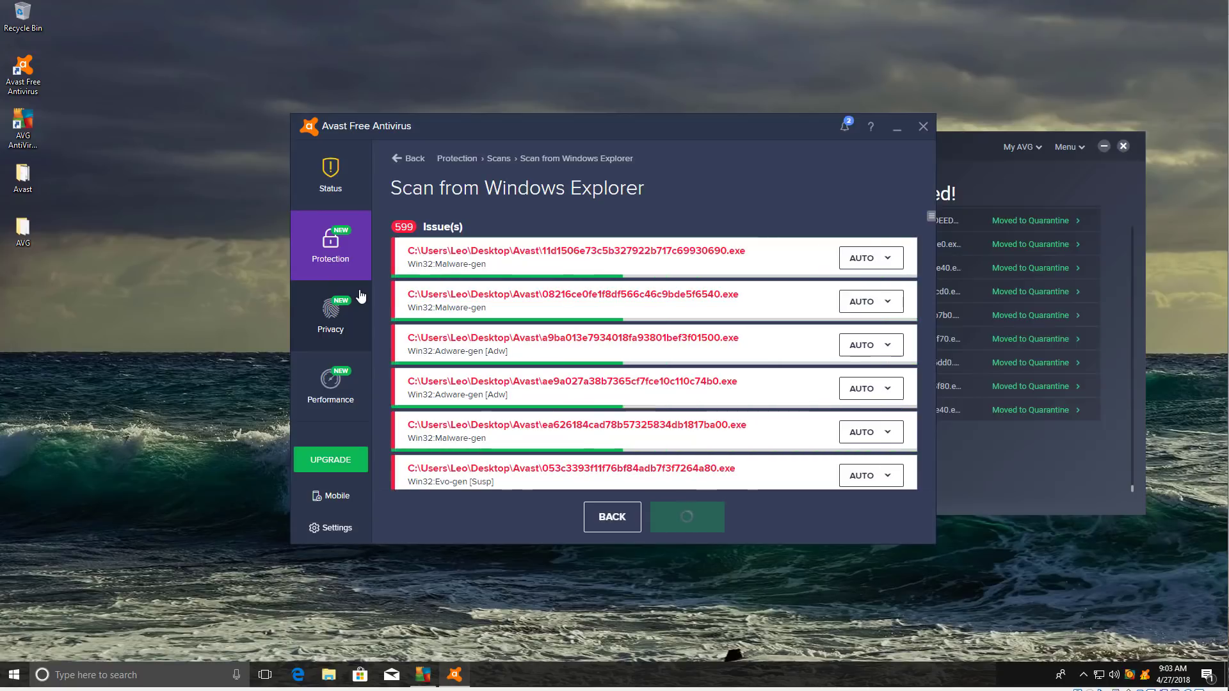
Review AVG's 547 secured threats, check its sample folder, then dismiss Avast's 599-resolved result
{"action": "left_click", "coordinate": [1066, 206]}
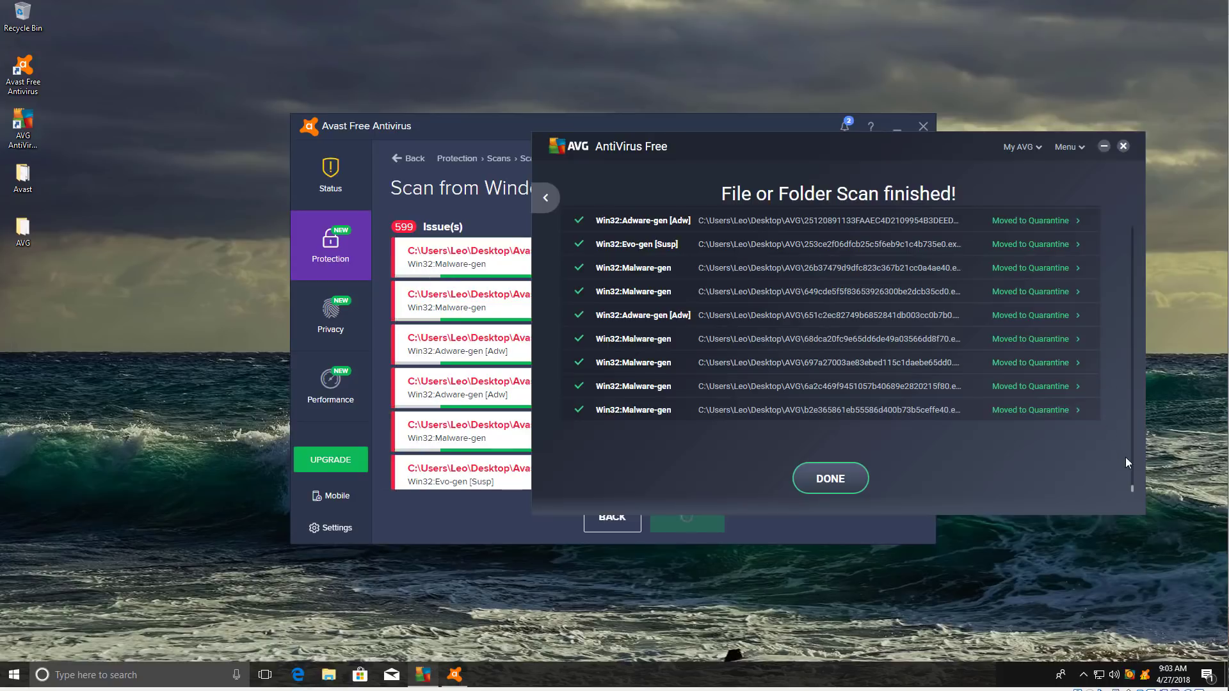
{"action": "left_click_drag", "start_coordinate": [1131, 490], "coordinate": [1134, 206]}
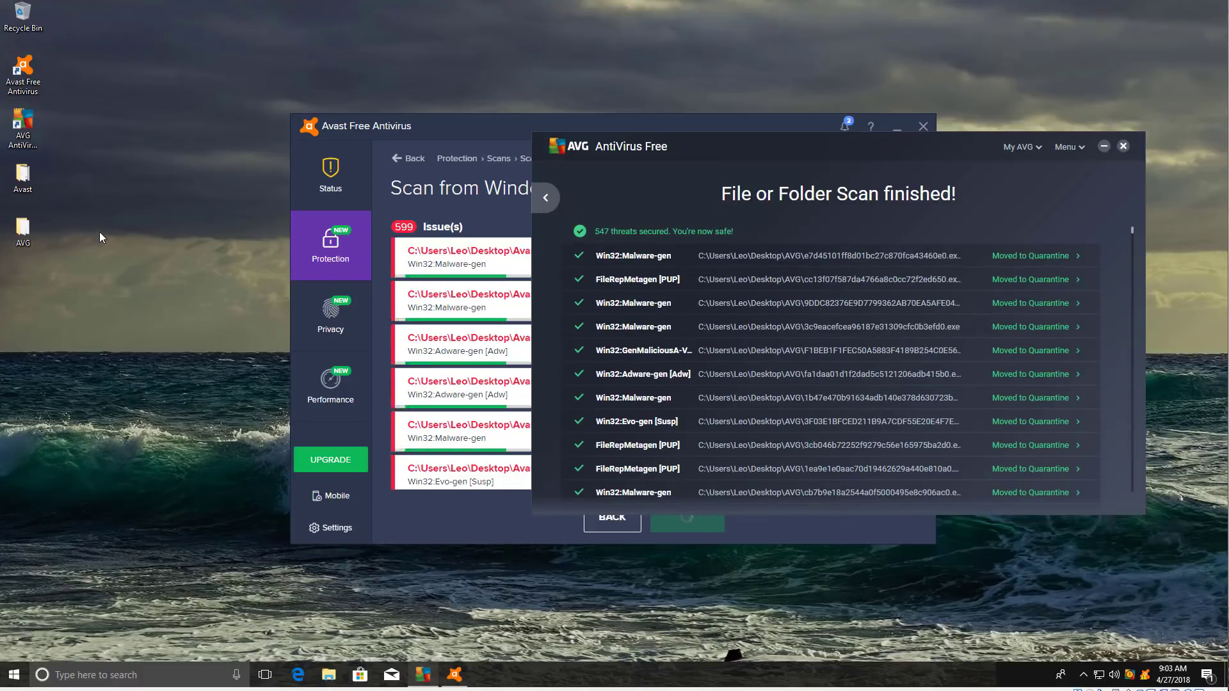
{"action": "double_click", "coordinate": [30, 235]}
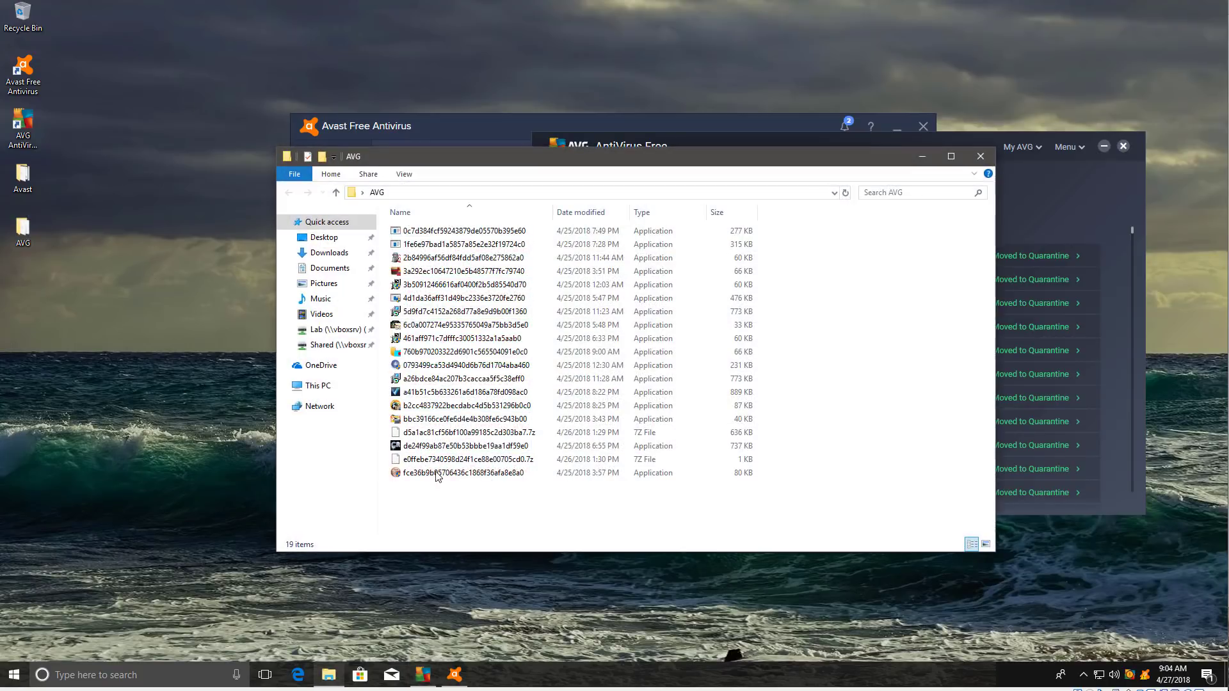
{"action": "left_click", "coordinate": [981, 159]}
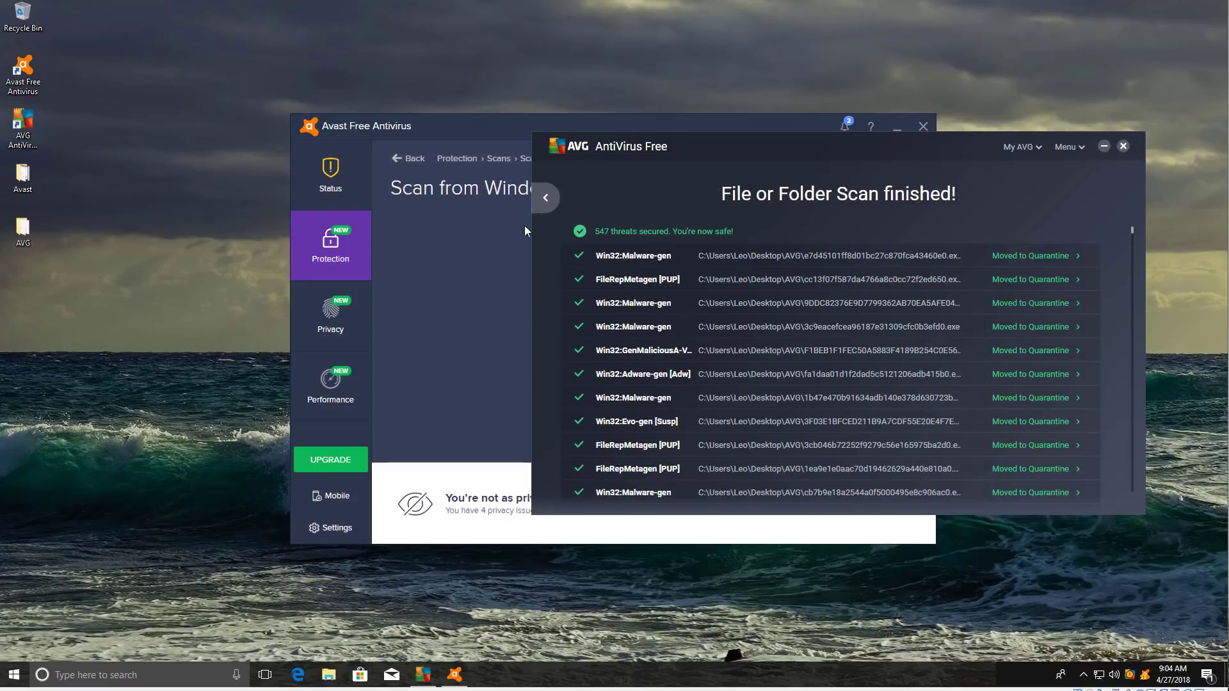
{"action": "left_click", "coordinate": [475, 289]}
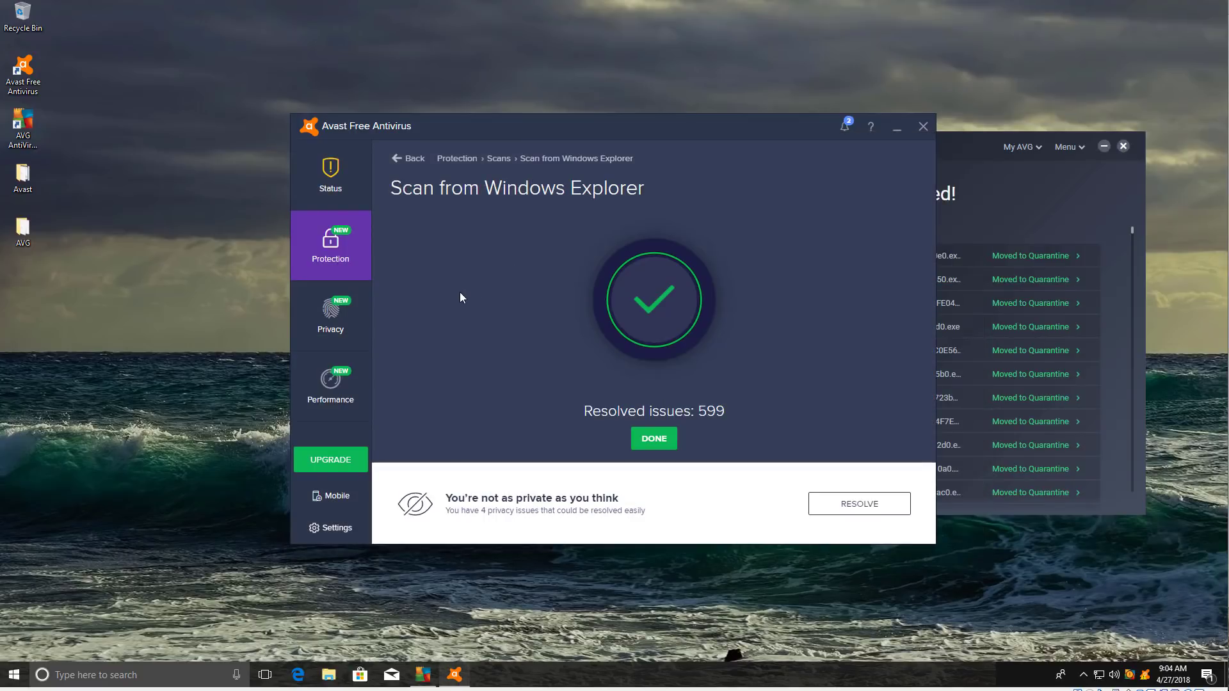
{"action": "left_click", "coordinate": [660, 438]}
Open the Avast (18 items) and AVG (19 items) sample folders side by side to compare them
{"action": "double_click", "coordinate": [44, 176]}
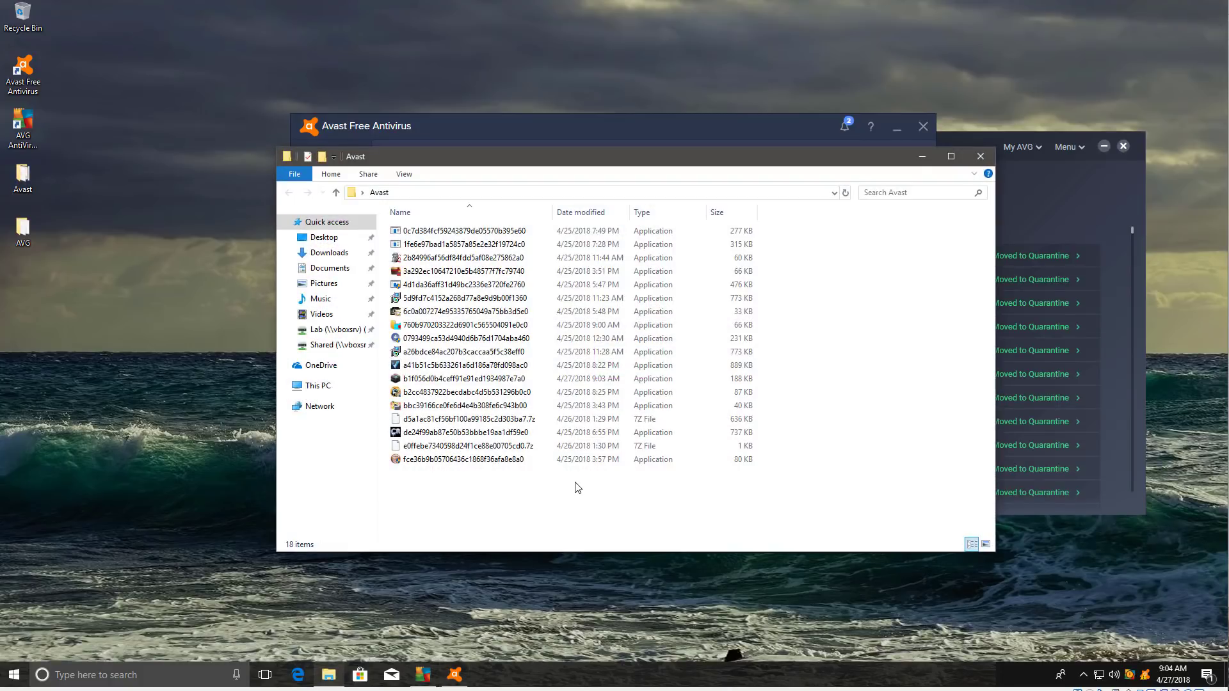
{"action": "double_click", "coordinate": [43, 231]}
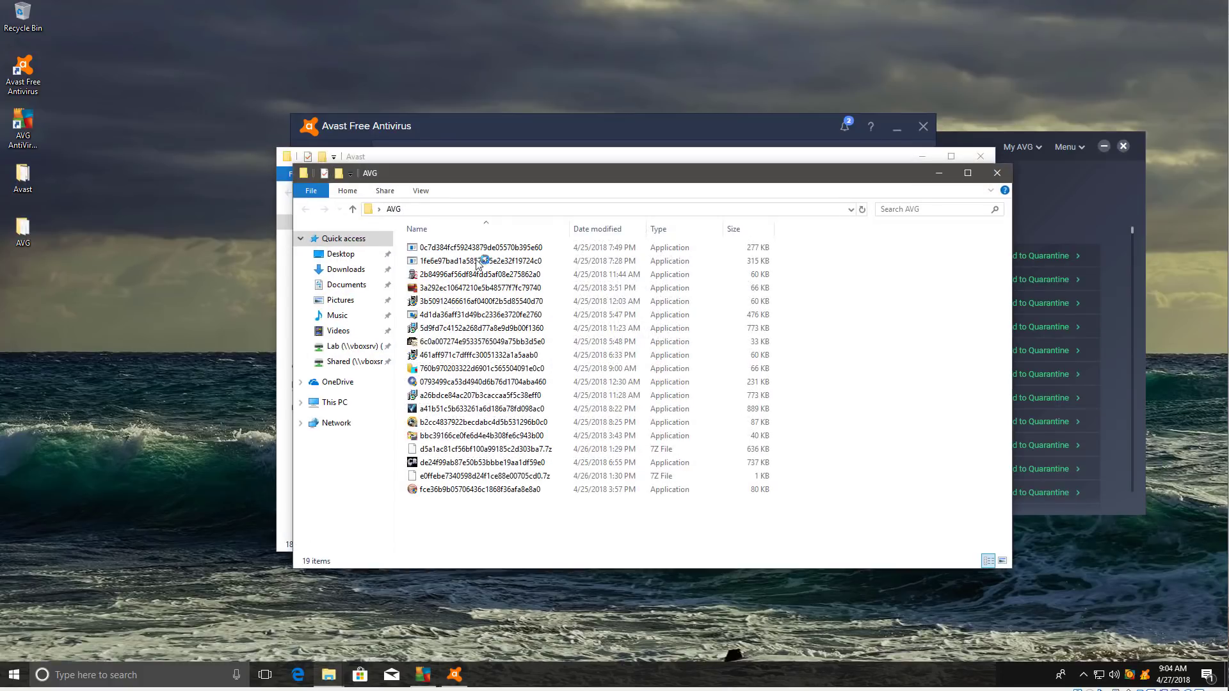
{"action": "left_click_drag", "start_coordinate": [518, 184], "coordinate": [805, 160]}
{"action": "left_click_drag", "start_coordinate": [544, 160], "coordinate": [262, 151]}
{"action": "key", "text": "alt+Tab"}
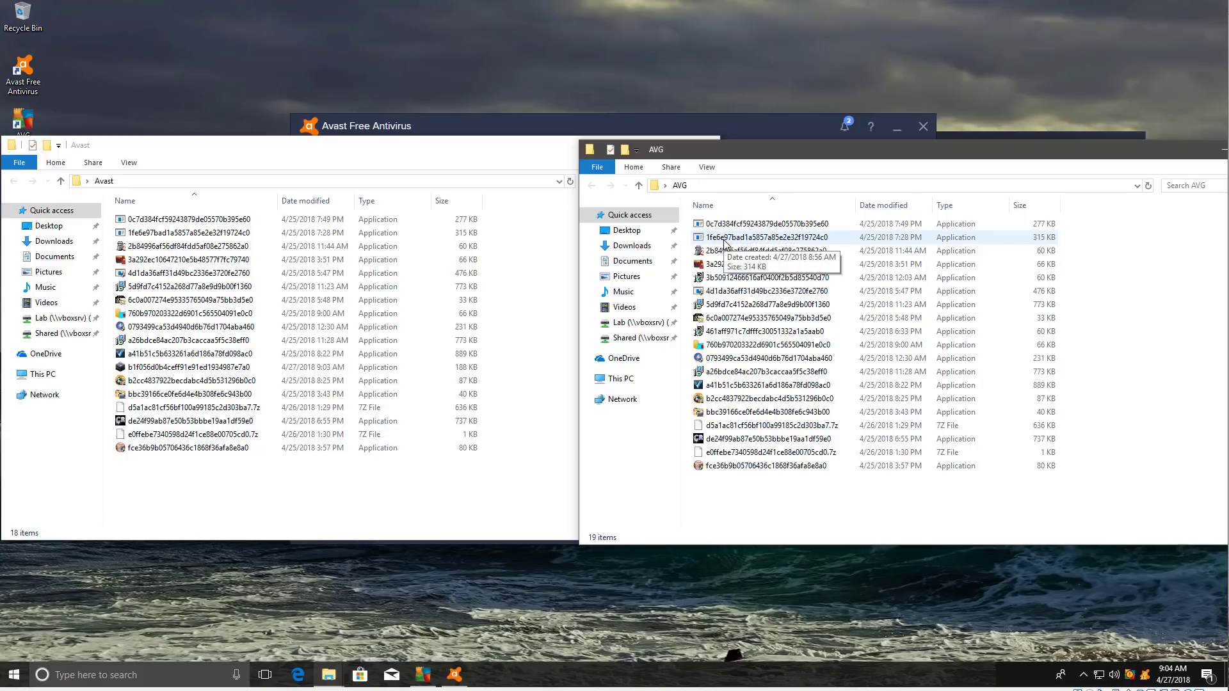
{"action": "left_click", "coordinate": [530, 160]}
Close both sample folder windows and move the Avast window to the left
{"action": "left_click", "coordinate": [708, 144]}
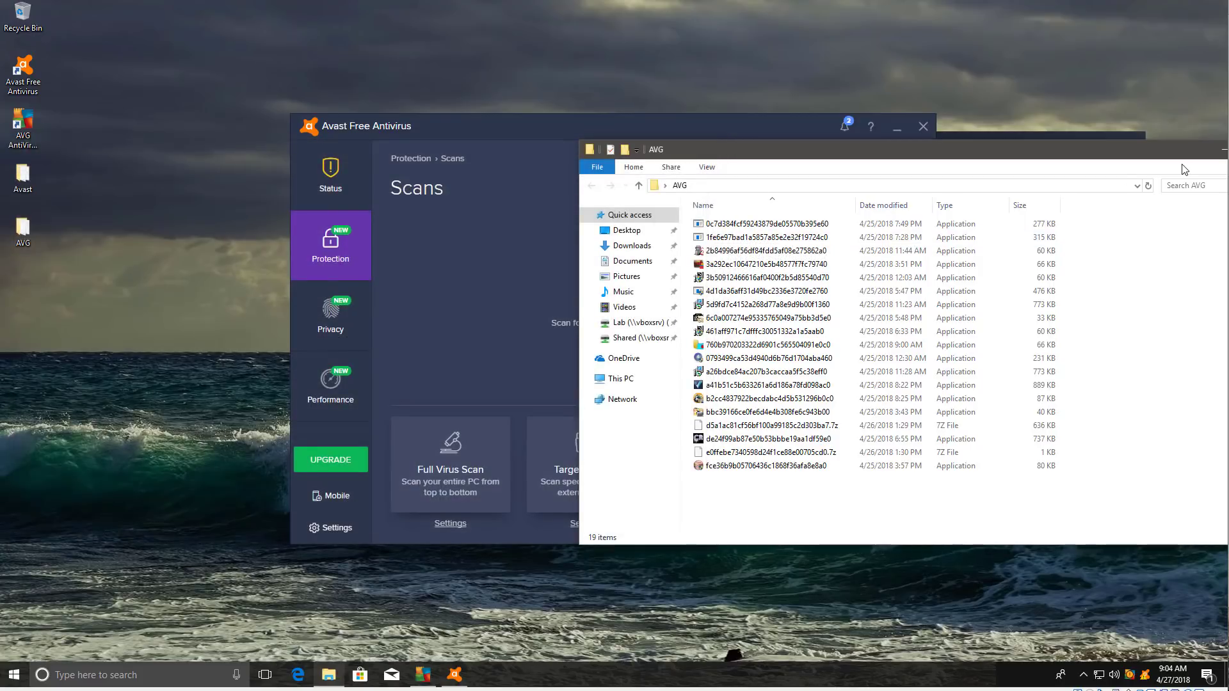
{"action": "left_click", "coordinate": [1010, 159]}
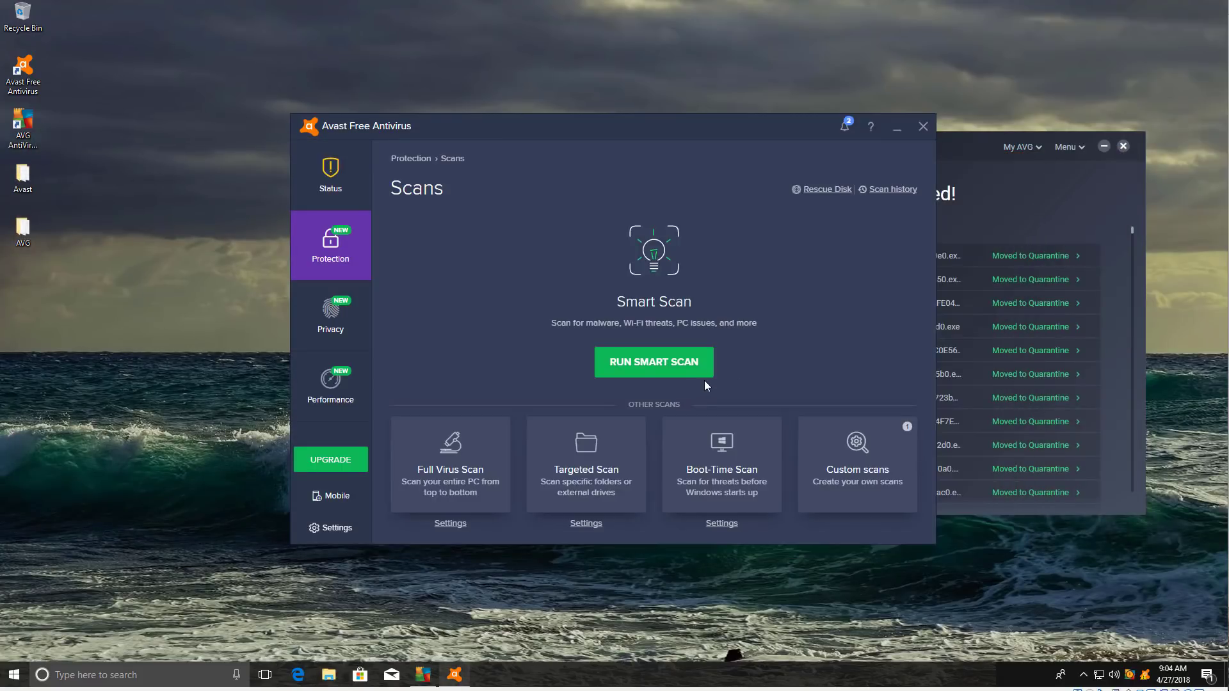
{"action": "left_click_drag", "start_coordinate": [646, 154], "coordinate": [403, 140]}
Look over AVG's 547 secured-threat results, then close the AVG window
{"action": "left_click", "coordinate": [843, 157]}
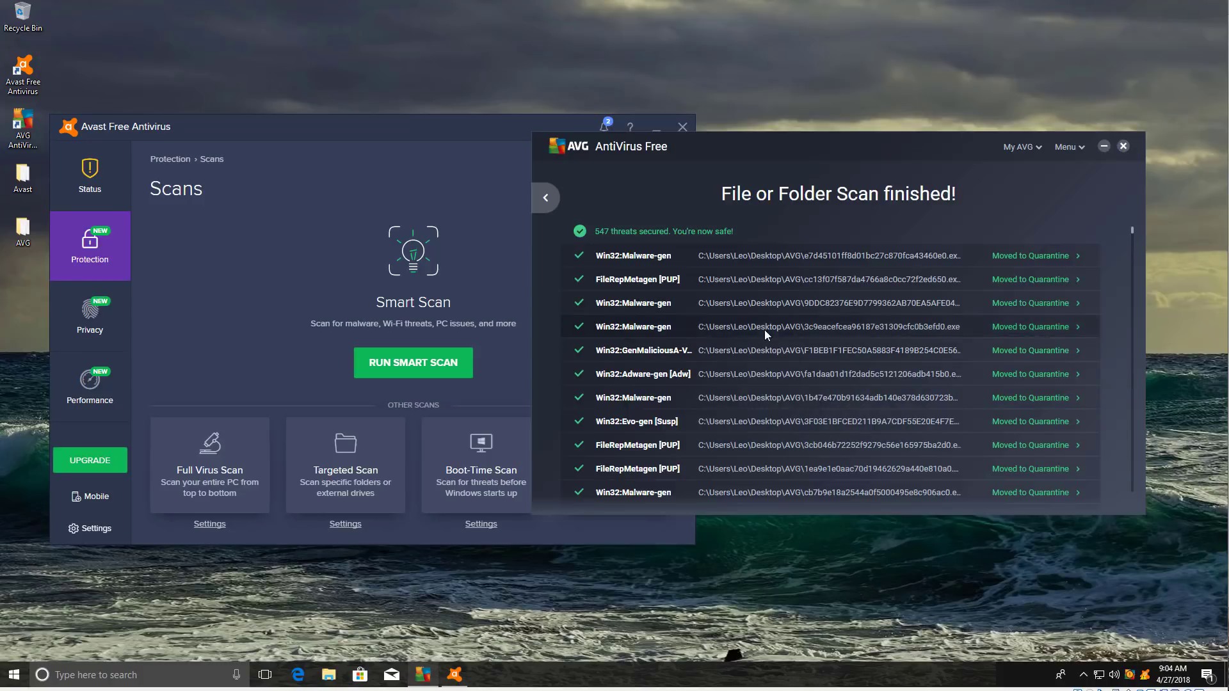
{"action": "mouse_move", "coordinate": [650, 402]}
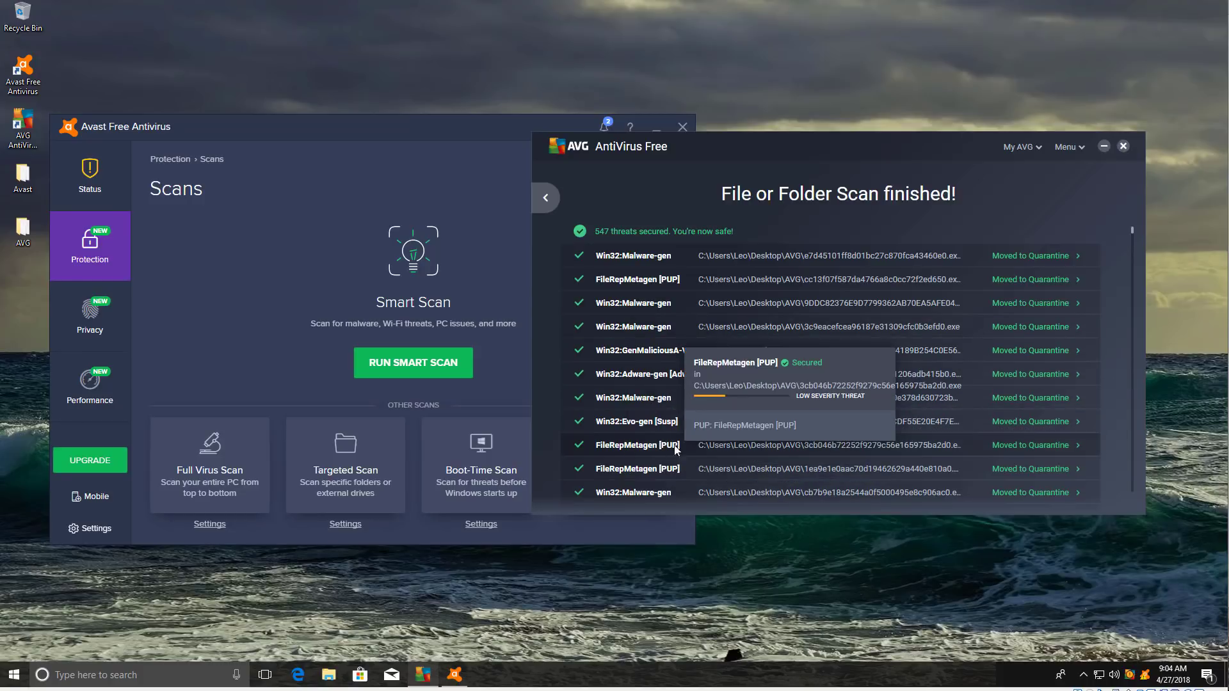
{"action": "scroll", "coordinate": [663, 458], "scroll_direction": "down", "scroll_amount": 2}
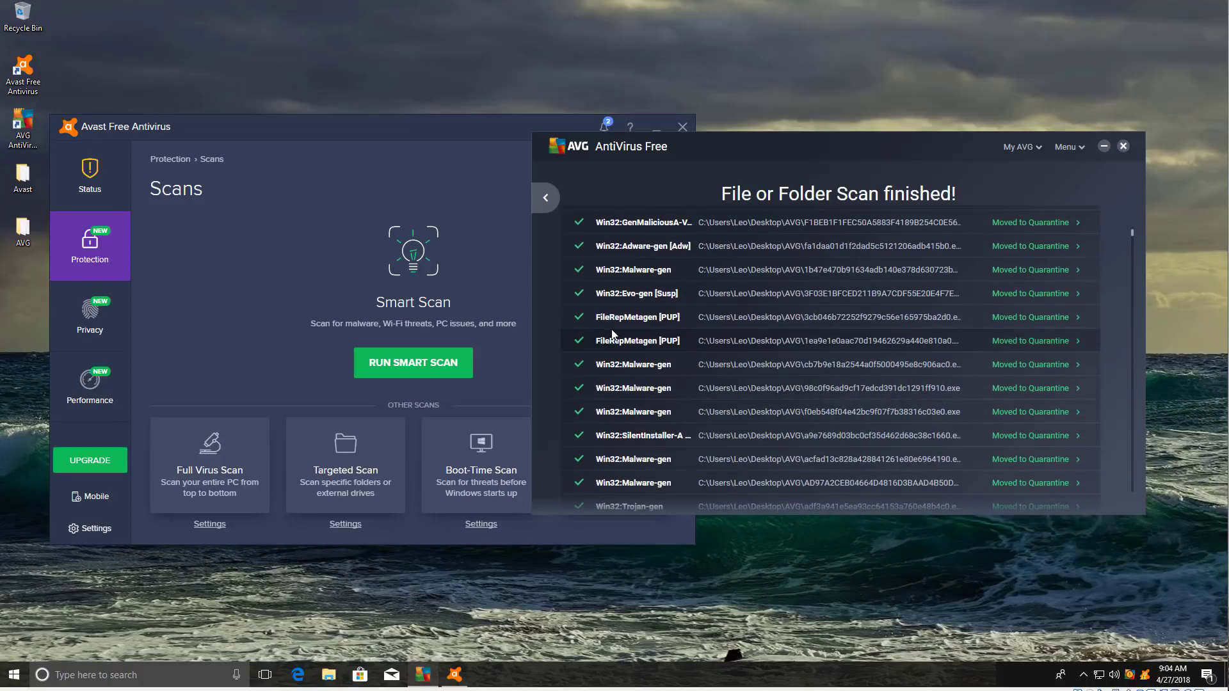
{"action": "mouse_move", "coordinate": [617, 387]}
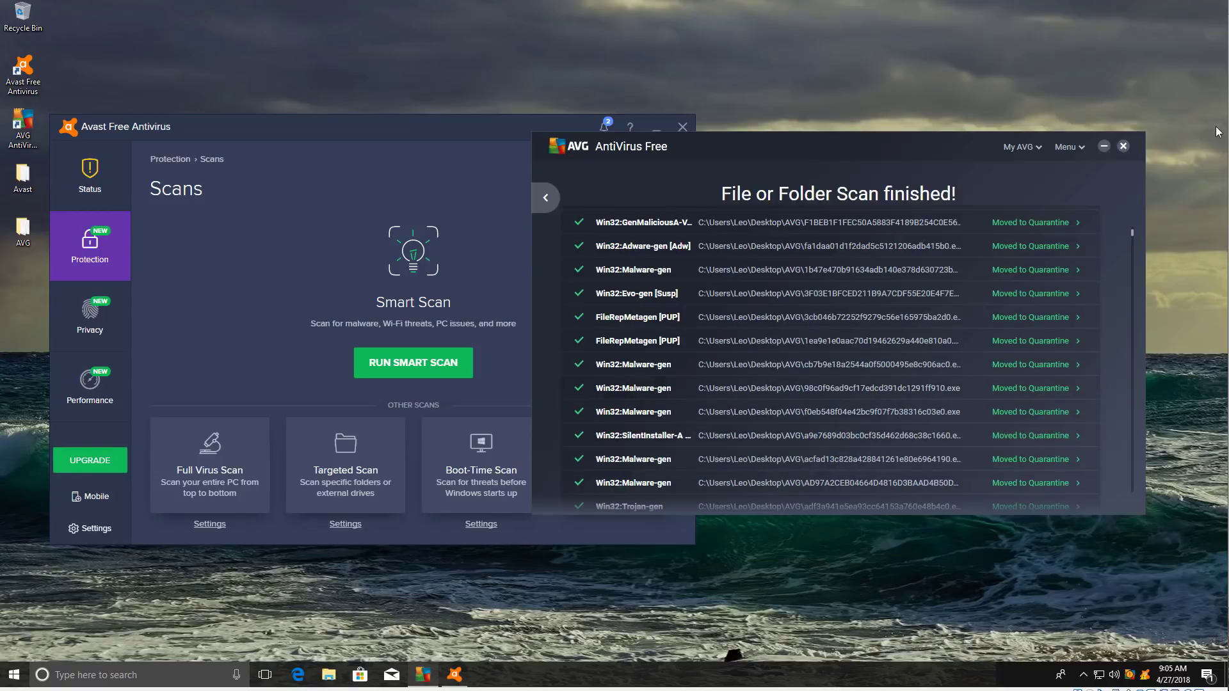
{"action": "left_click", "coordinate": [1123, 146]}
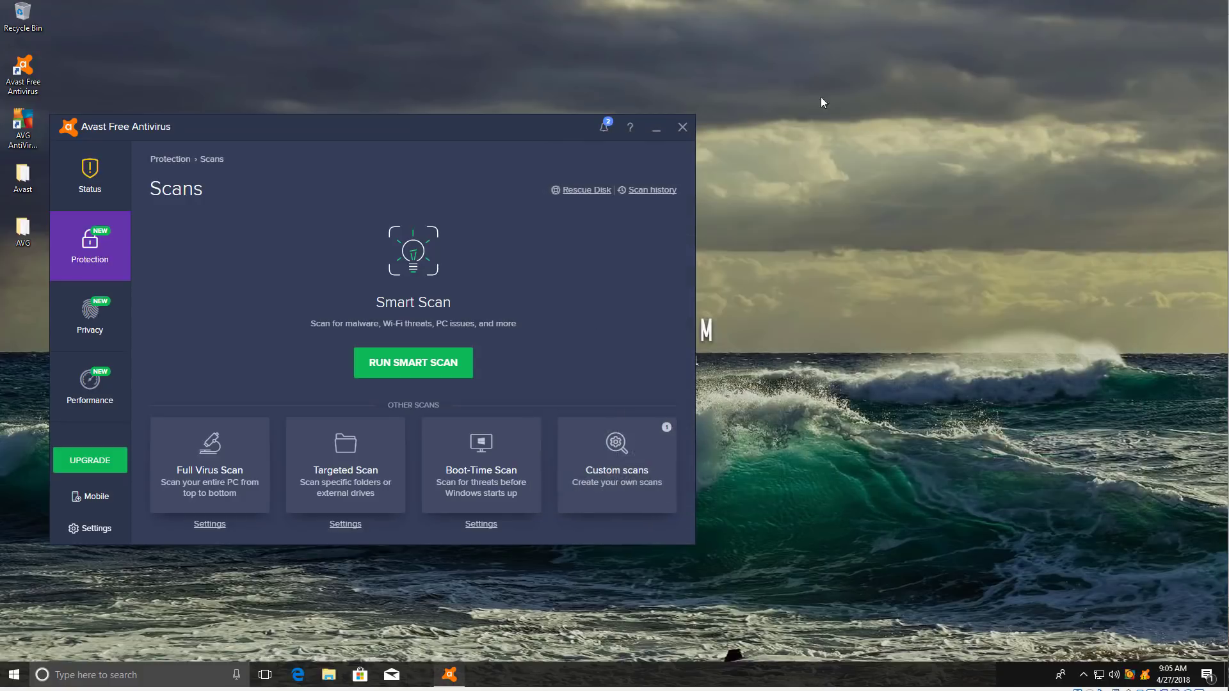
{"action": "left_click", "coordinate": [681, 127]}
{"action": "right_click", "coordinate": [613, 676]}
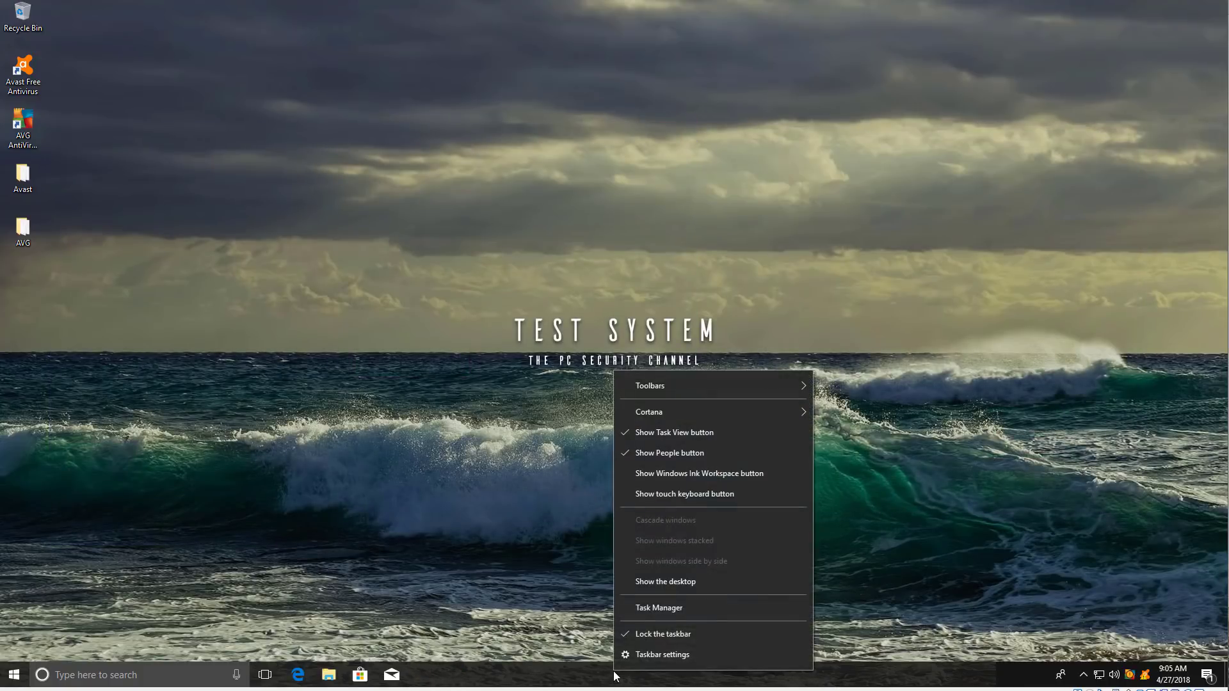
{"action": "left_click", "coordinate": [638, 606]}
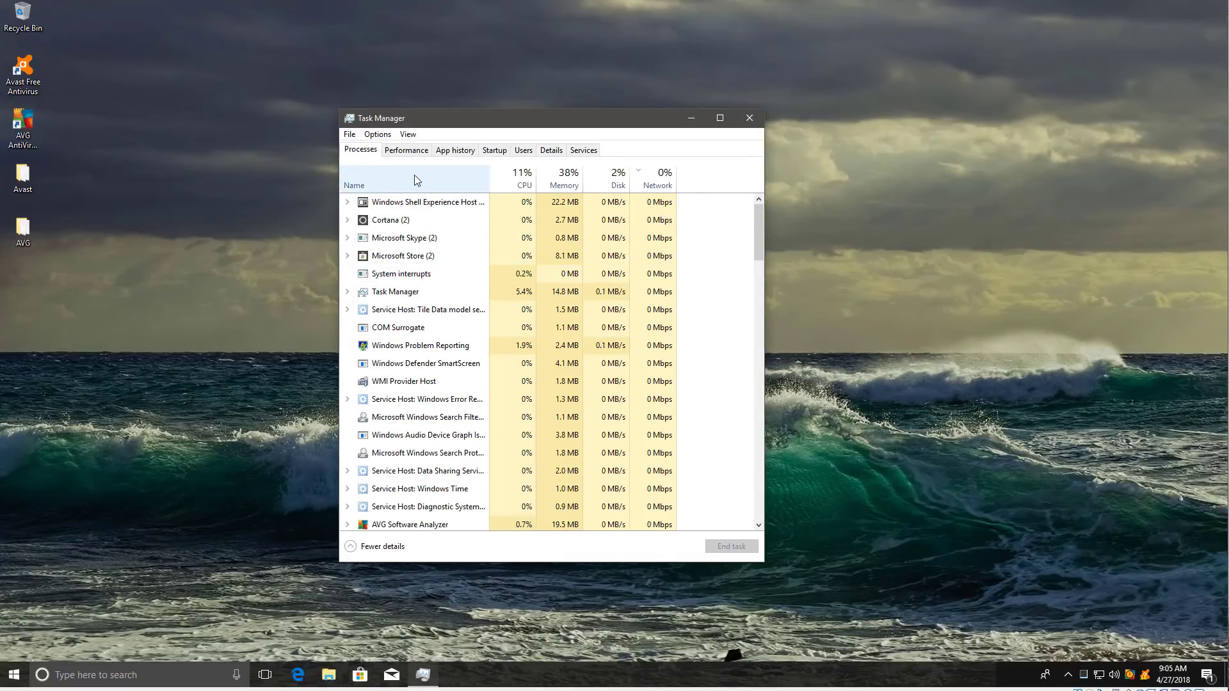
{"action": "scroll", "coordinate": [434, 250], "scroll_direction": "down", "scroll_amount": 2}
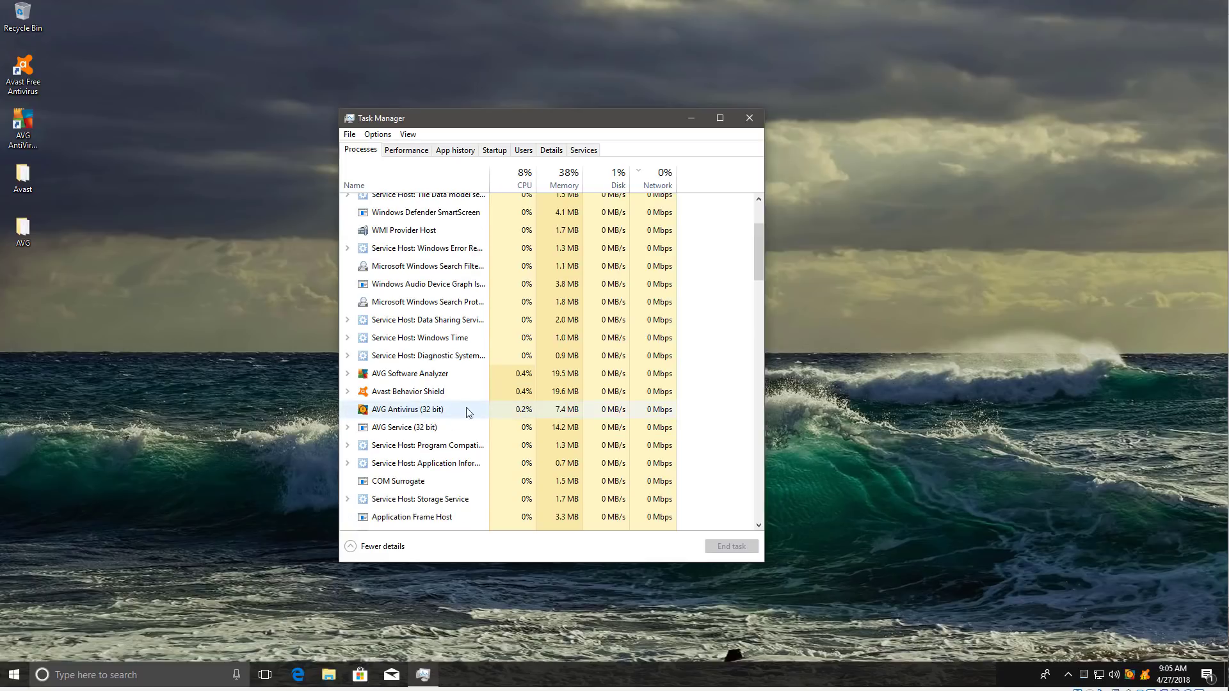
{"action": "left_click", "coordinate": [489, 394]}
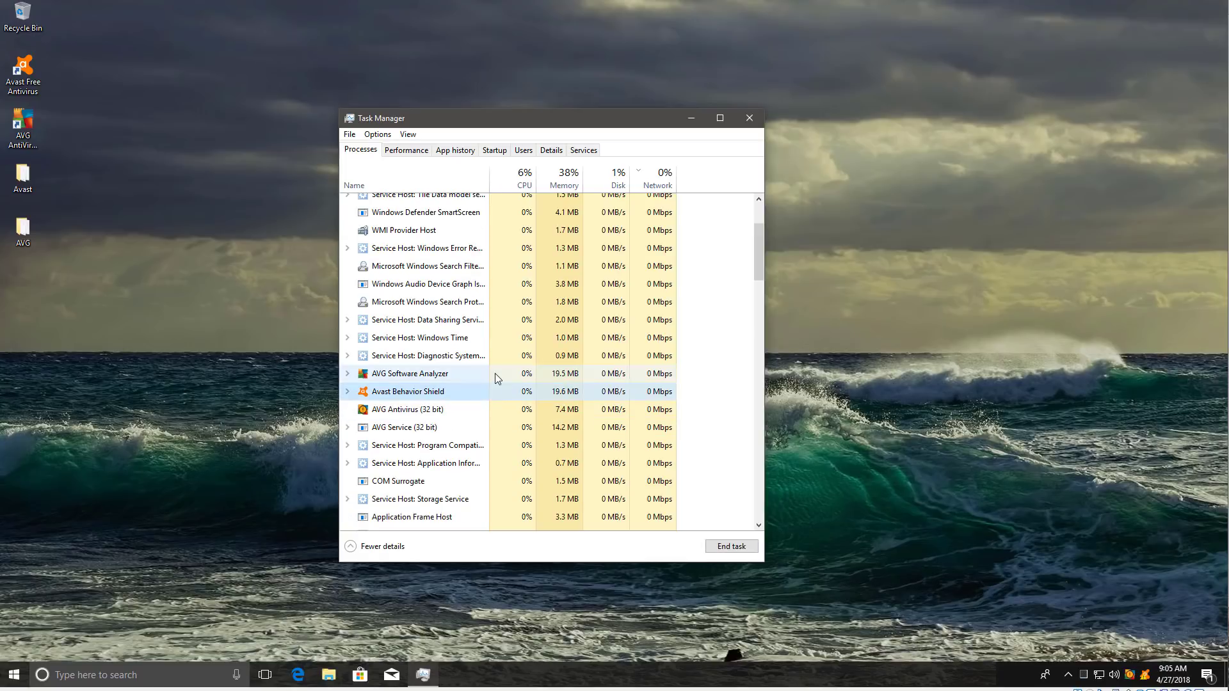
{"action": "left_click", "coordinate": [493, 374]}
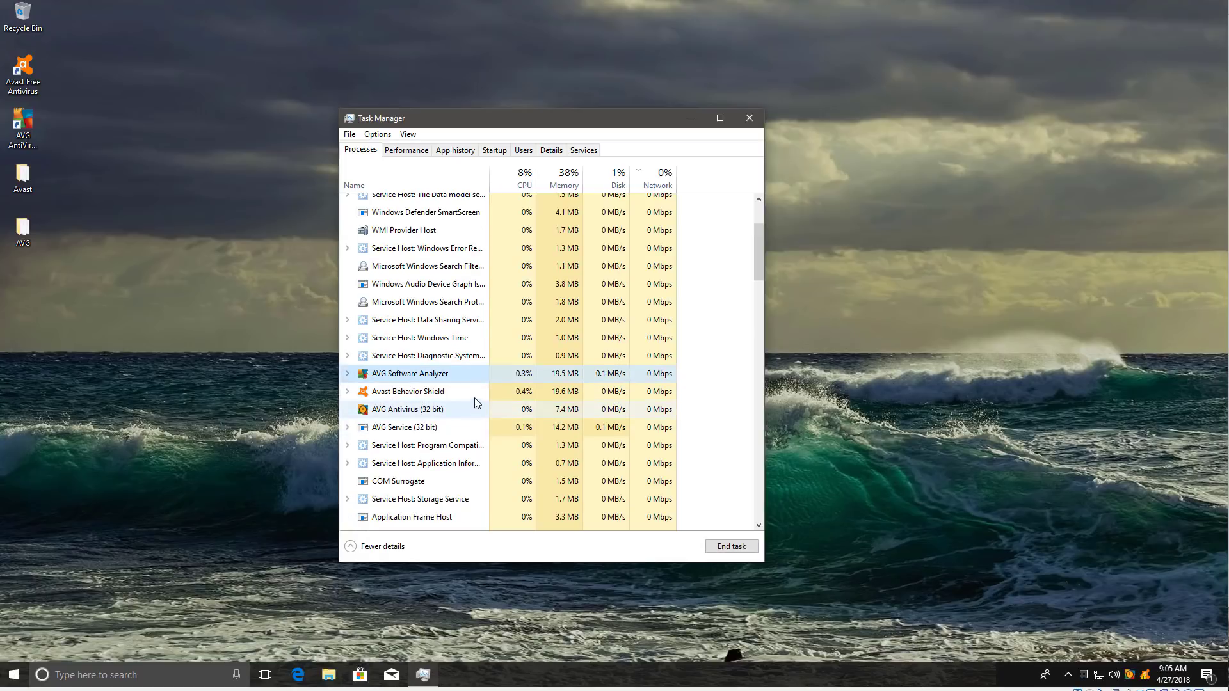
{"action": "left_click", "coordinate": [357, 393]}
{"action": "left_click", "coordinate": [347, 391]}
{"action": "left_click", "coordinate": [348, 373]}
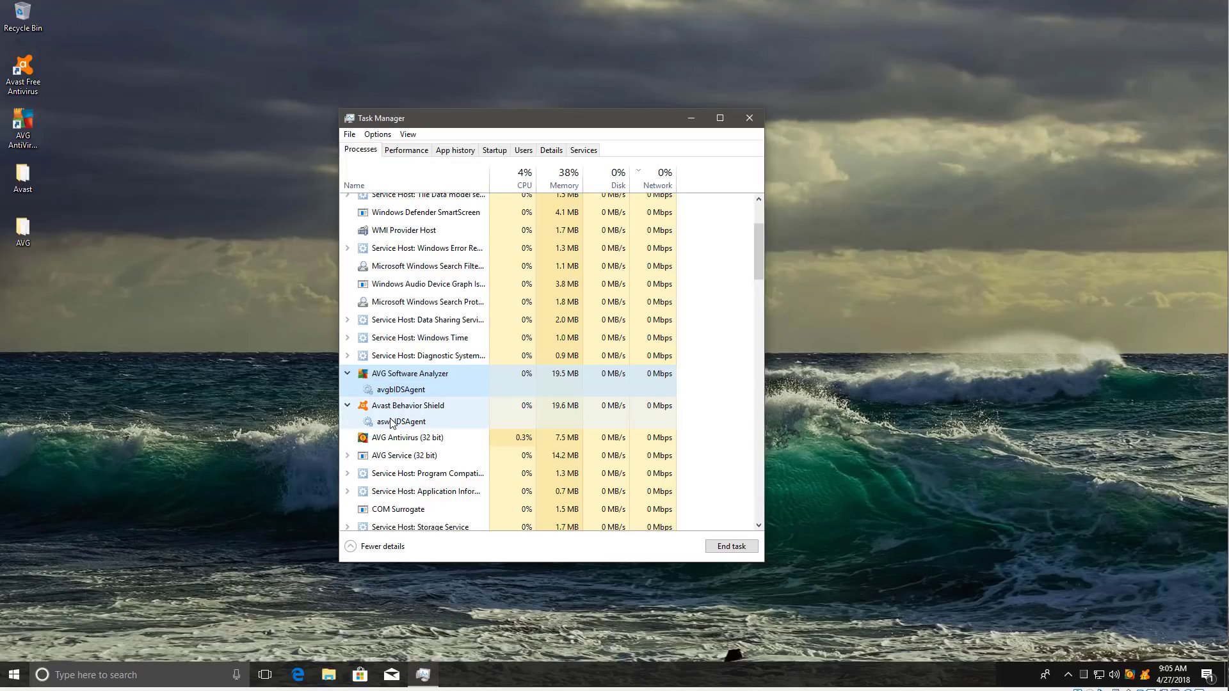
{"action": "left_click", "coordinate": [748, 122]}
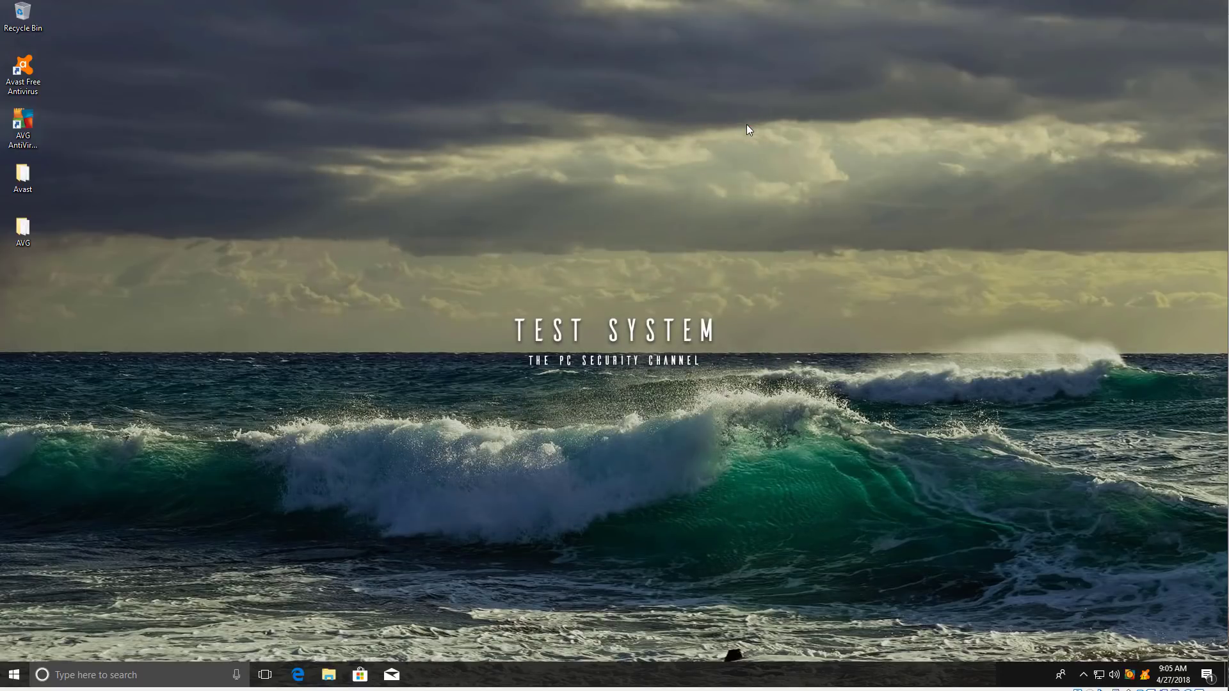